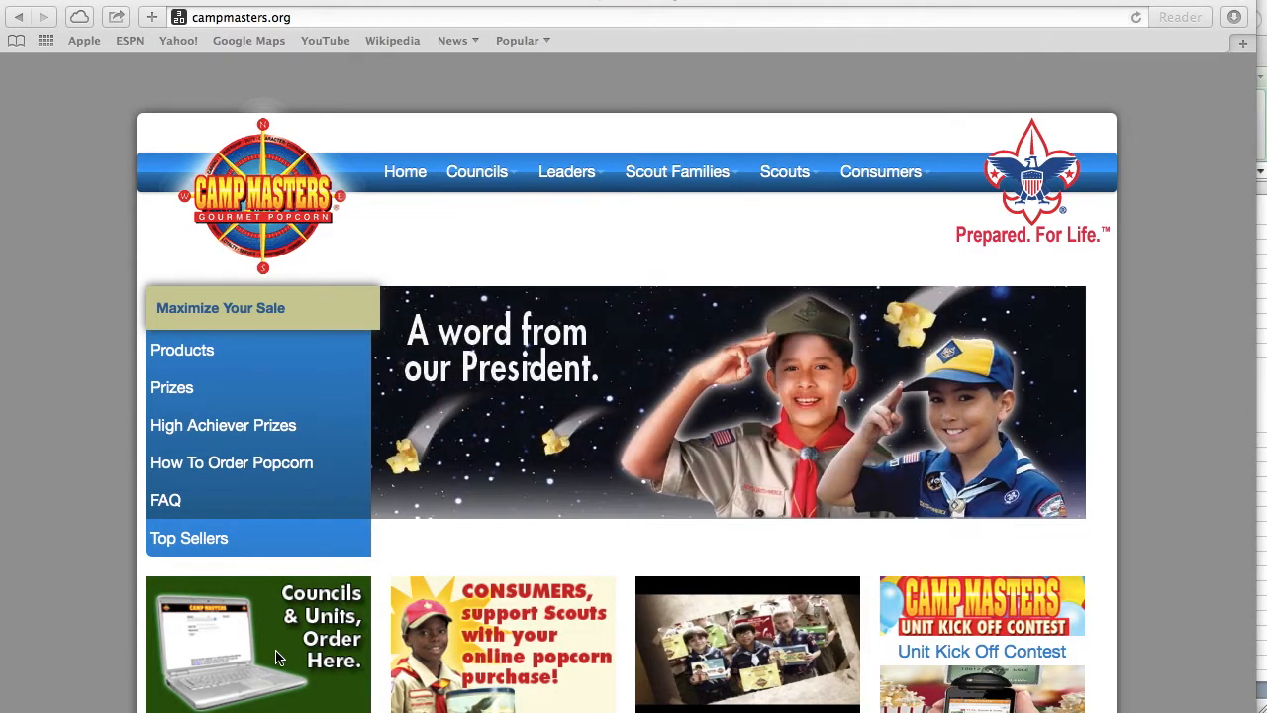
- Log in to the council and unit ordering site as a Mid-America Council unit with the unit's username and password
{"action": "left_click", "coordinate": [278, 657]}
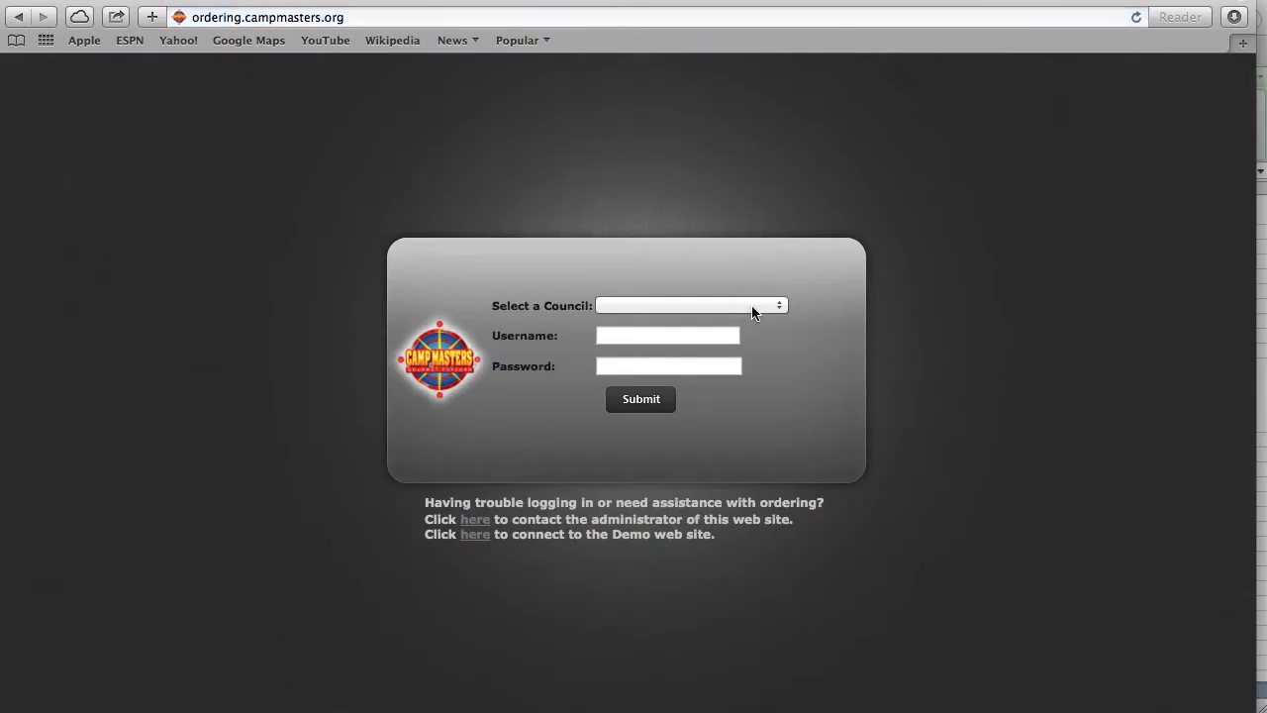
{"action": "left_click", "coordinate": [755, 306]}
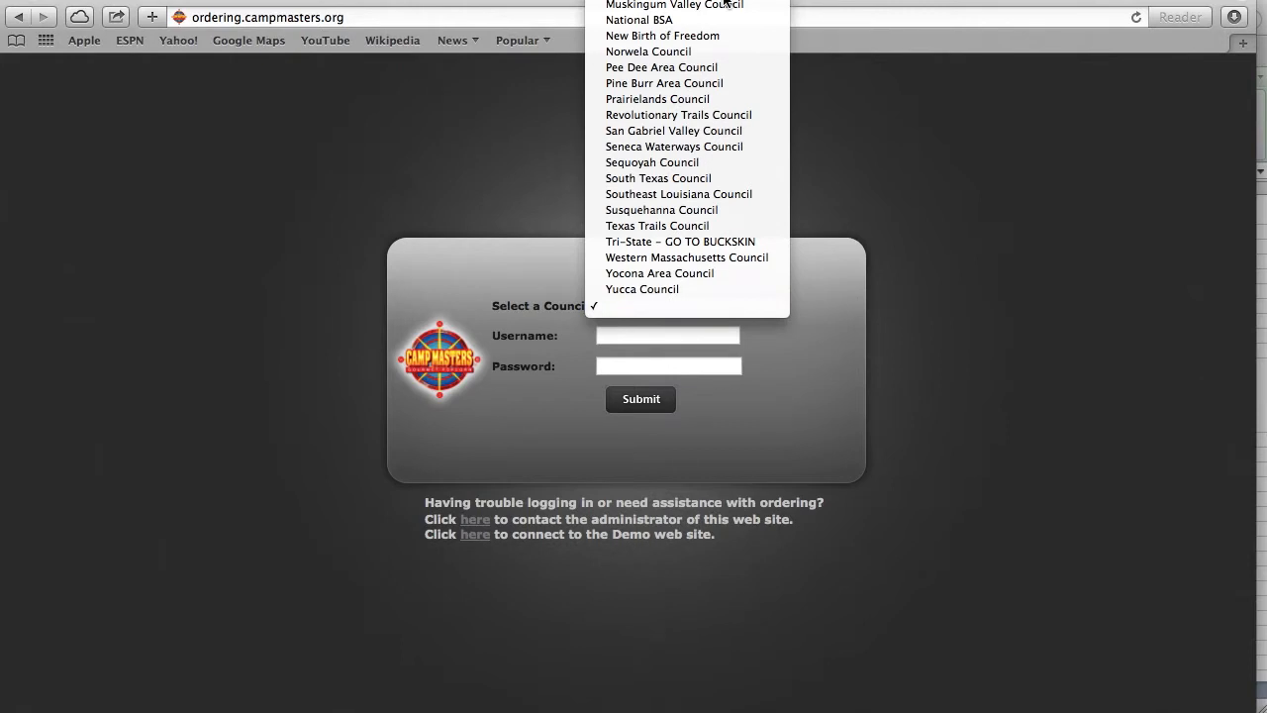
{"action": "left_click", "coordinate": [716, 67]}
{"action": "left_click", "coordinate": [672, 333]}
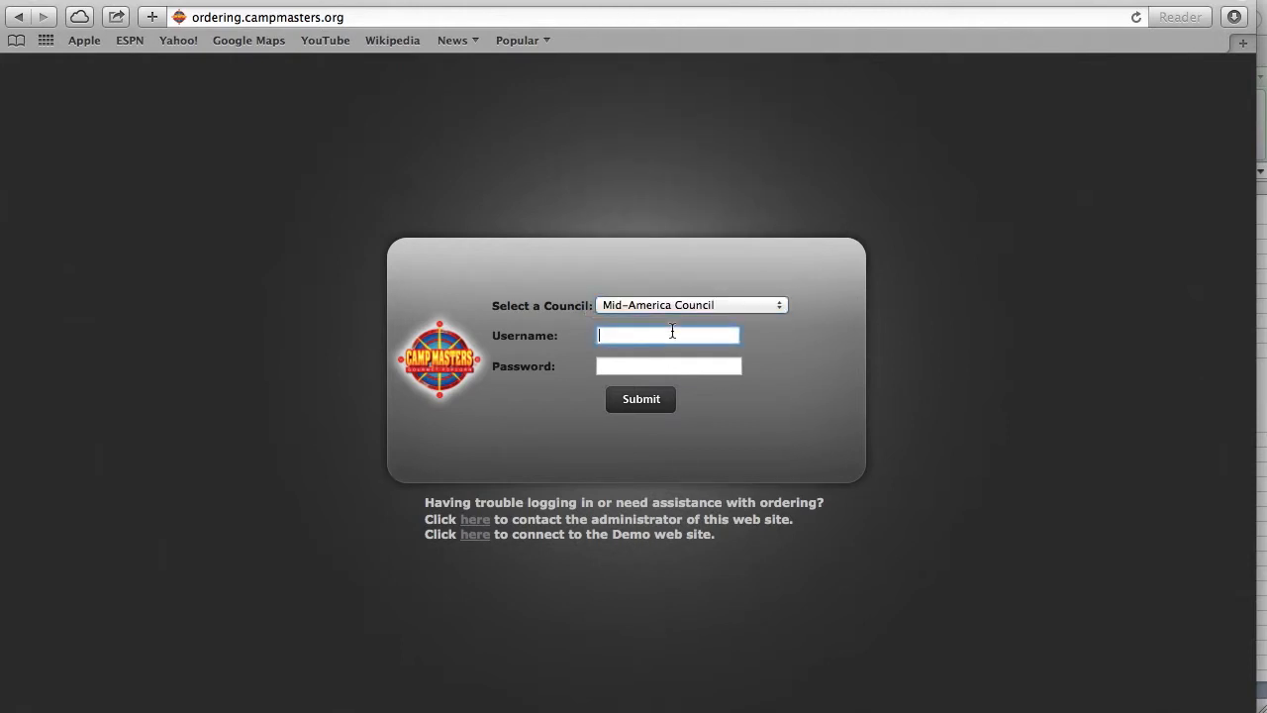
{"action": "type", "text": "LC"}
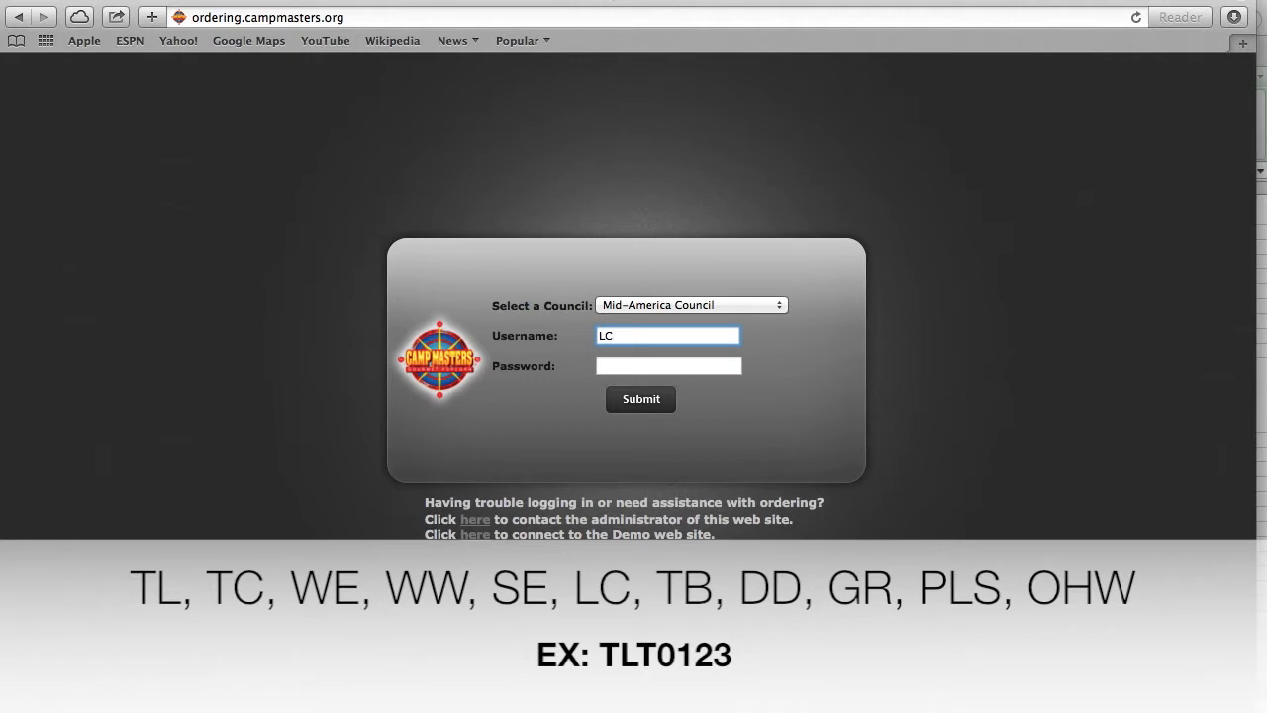
{"action": "type", "text": "T0073"}
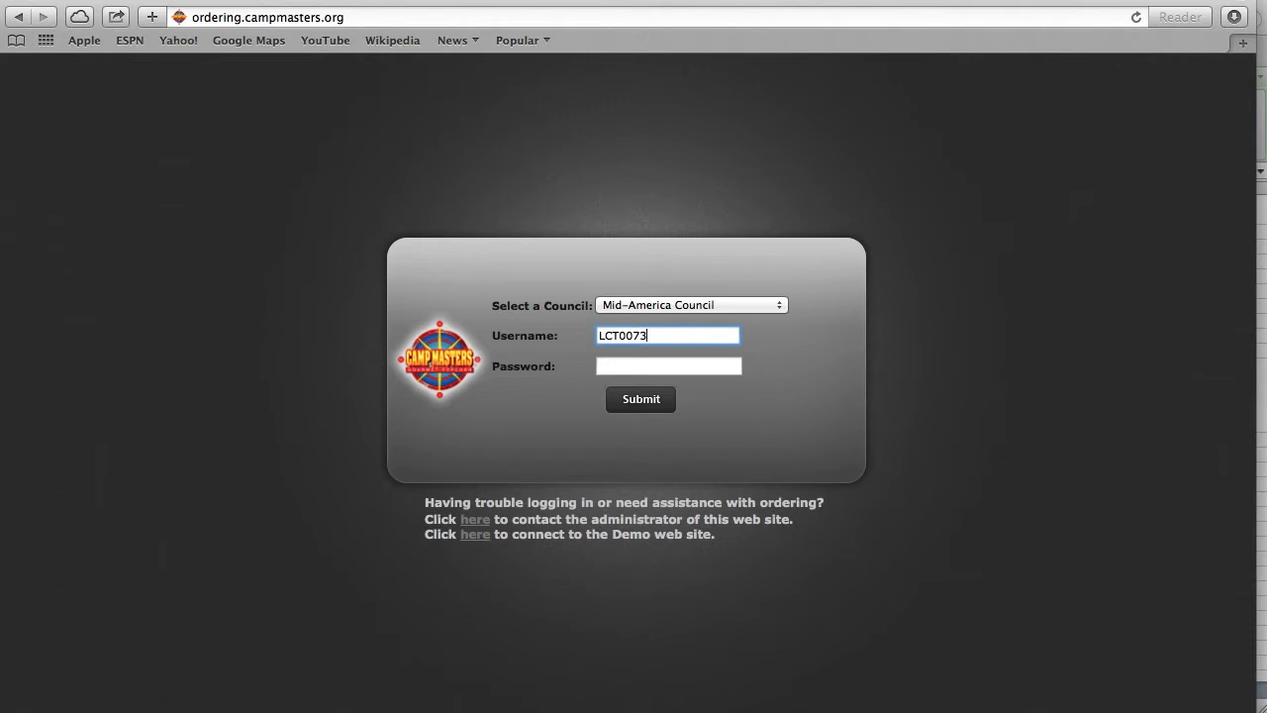
{"action": "left_click", "coordinate": [641, 367]}
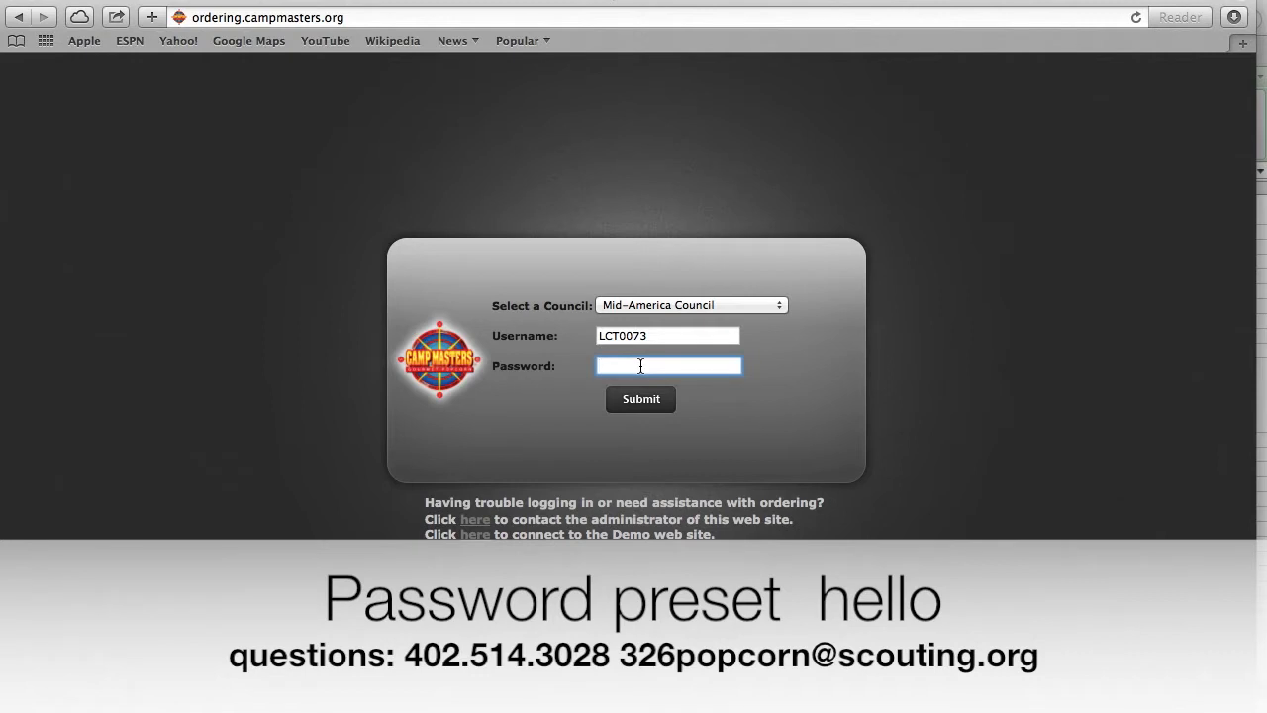
{"action": "type", "text": "popcorn"}
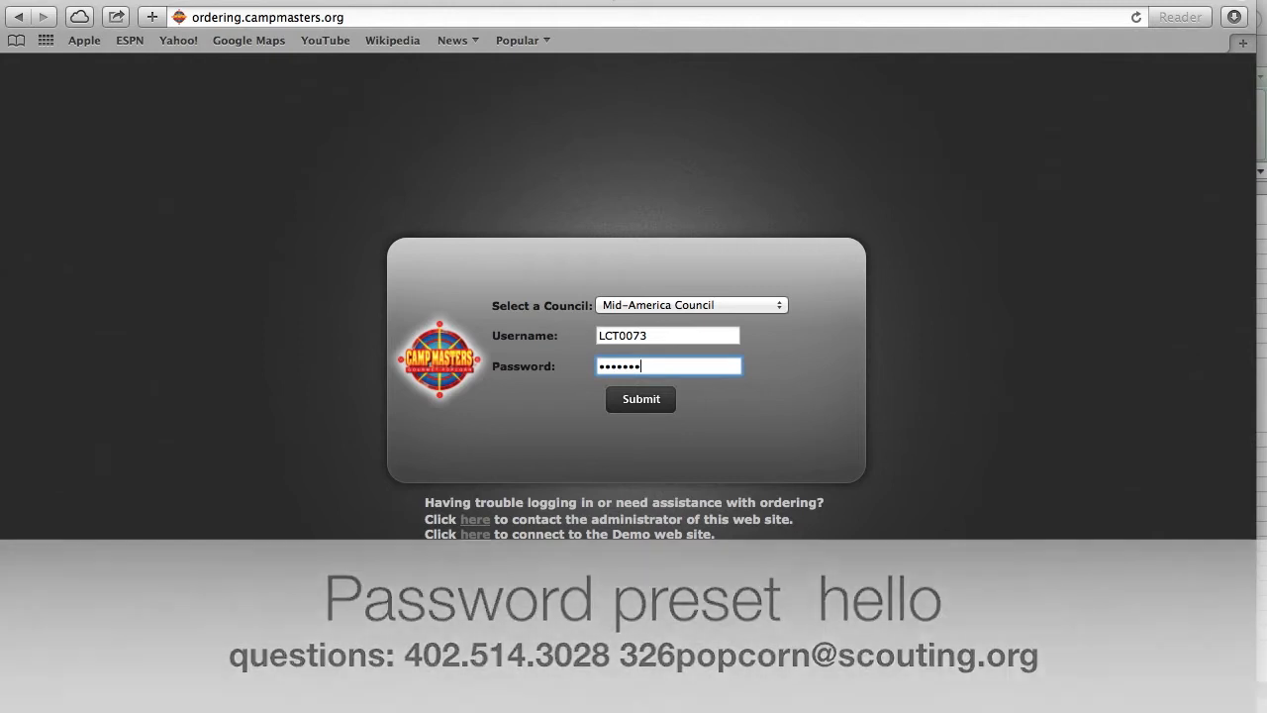
{"action": "key", "text": "Return"}
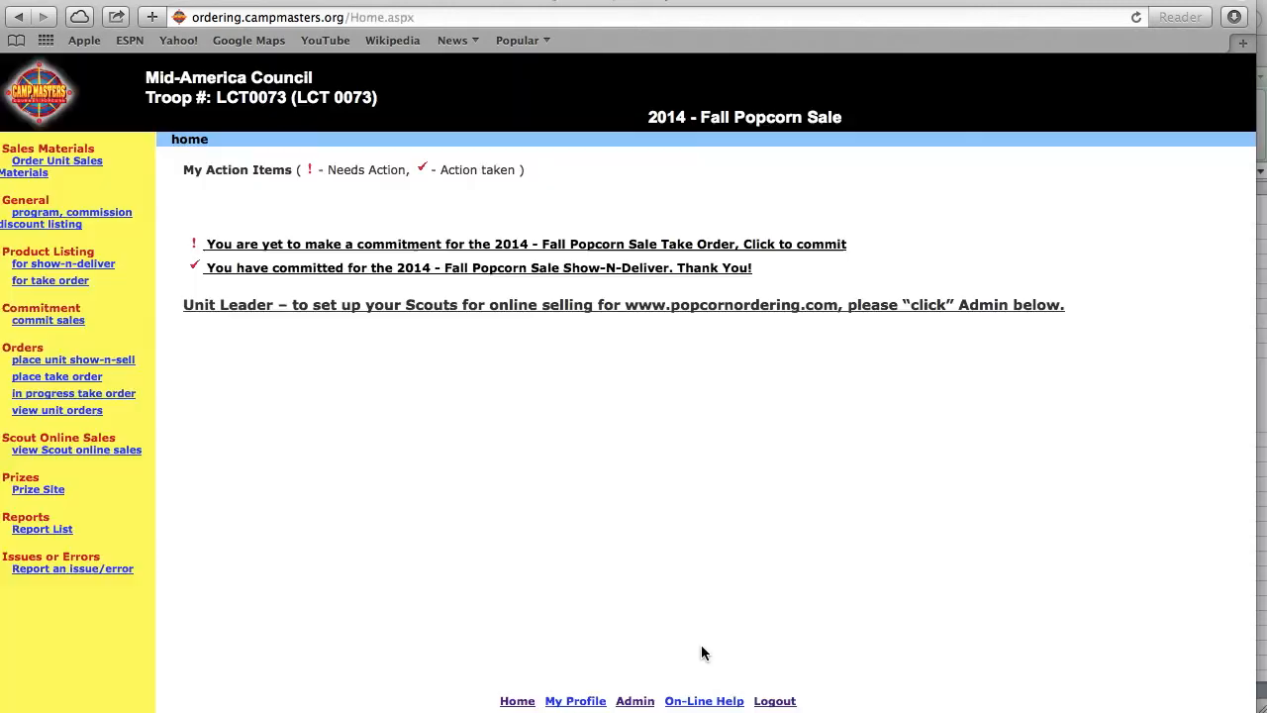
- Open Admin's scout list and inspect one scout's User Status, leaving it Inactive without saving
{"action": "left_click", "coordinate": [646, 702]}
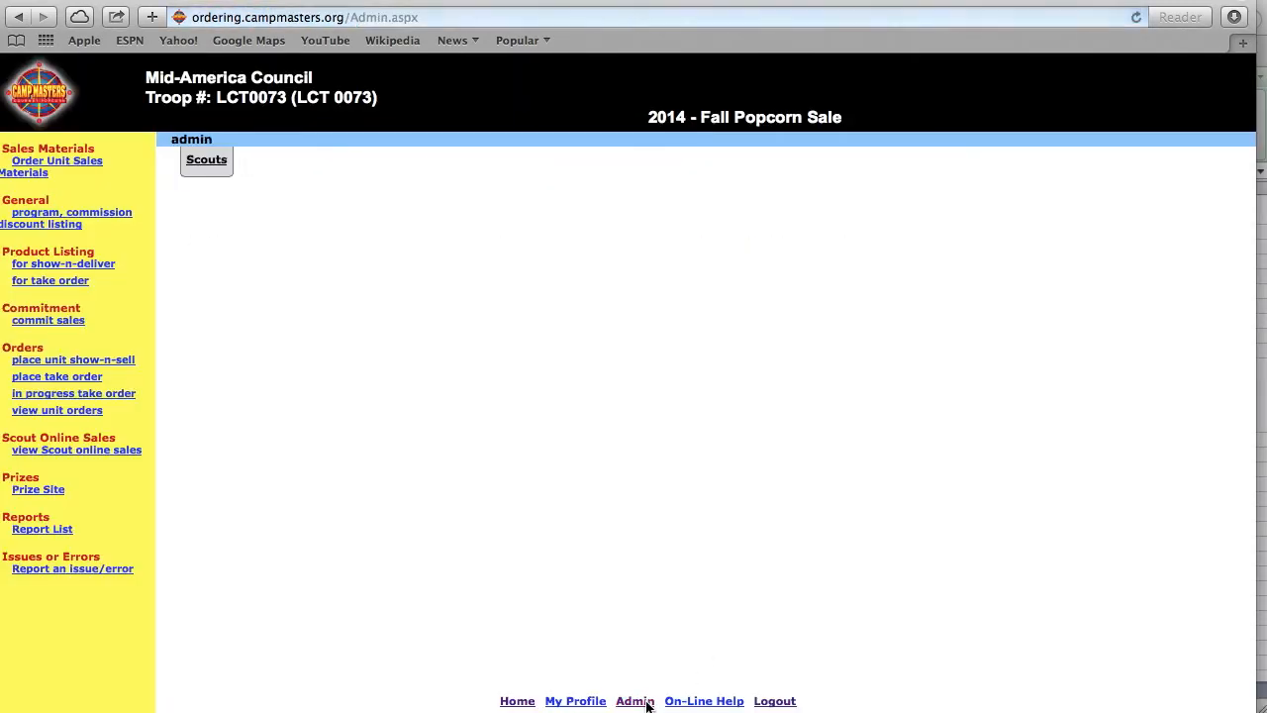
{"action": "left_click", "coordinate": [217, 169]}
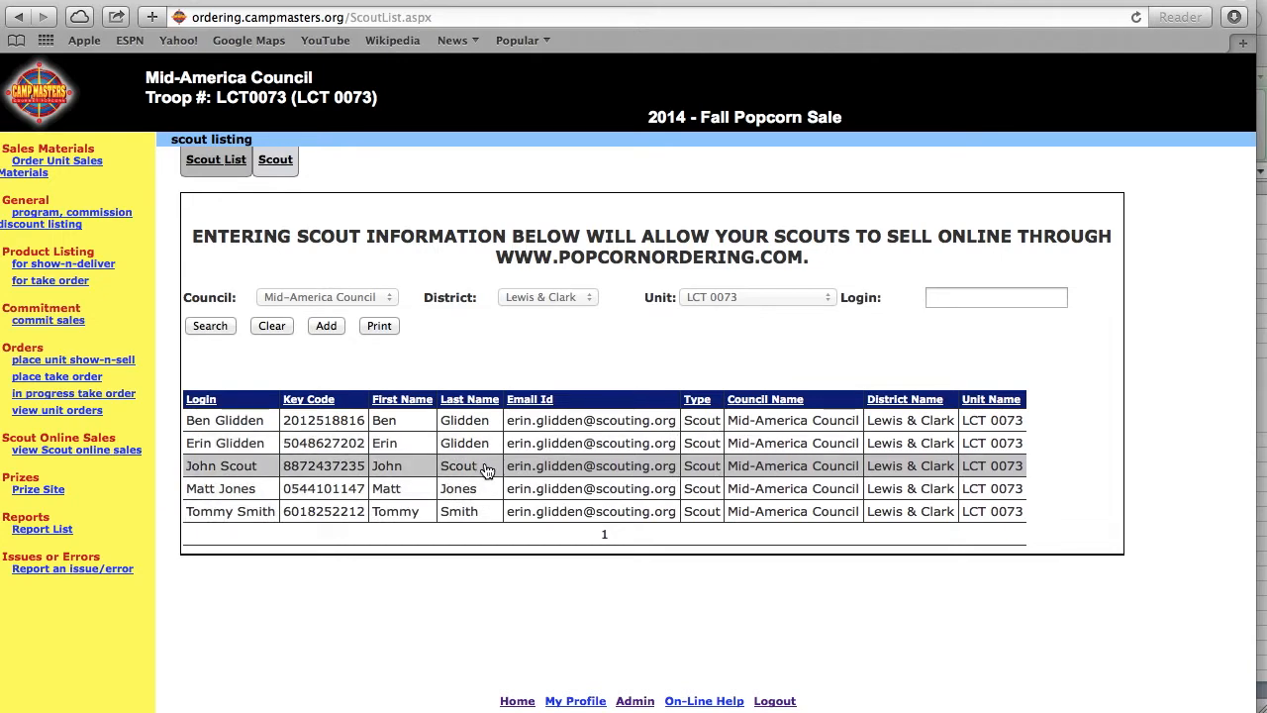
{"action": "left_click", "coordinate": [490, 467]}
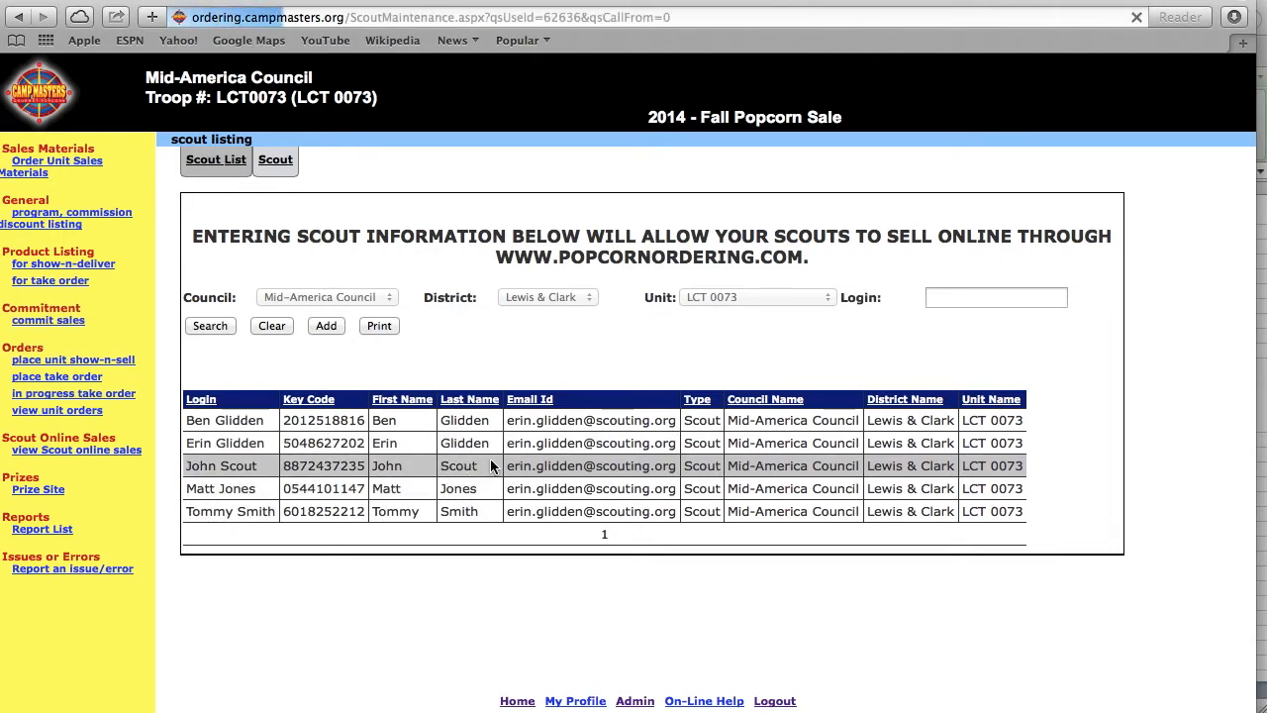
{"action": "left_click", "coordinate": [462, 284]}
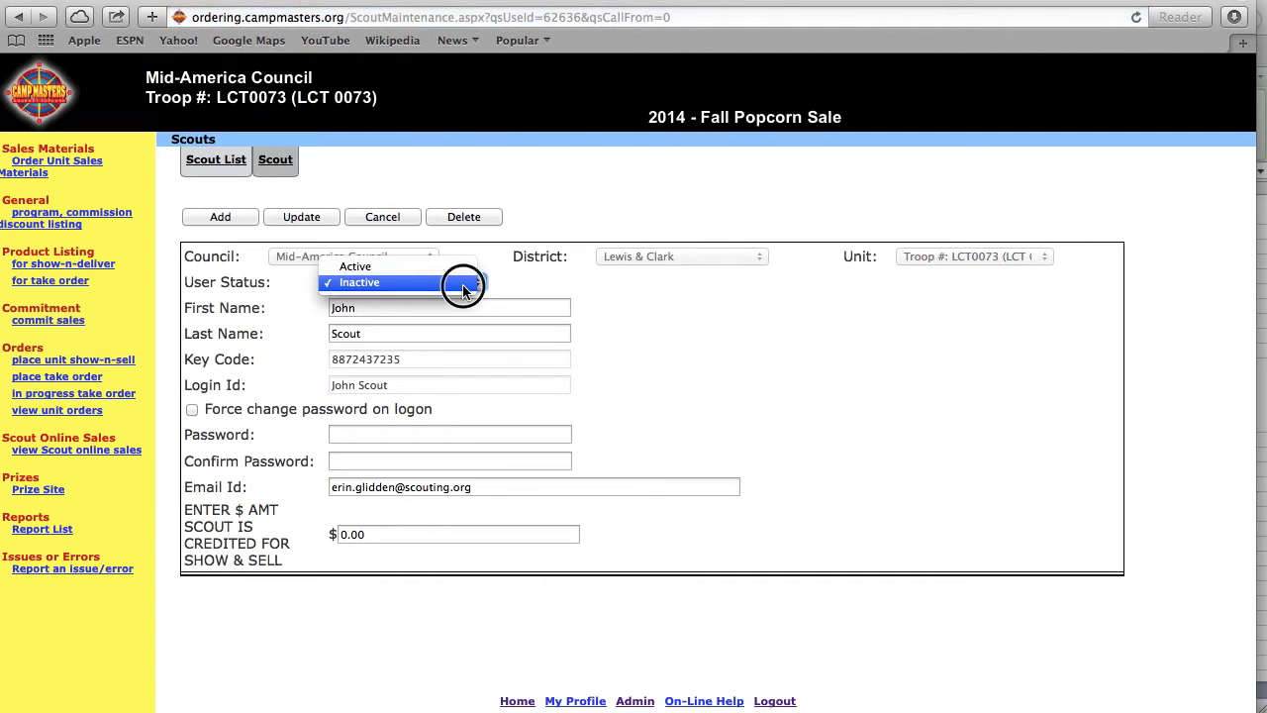
{"action": "left_click", "coordinate": [463, 284]}
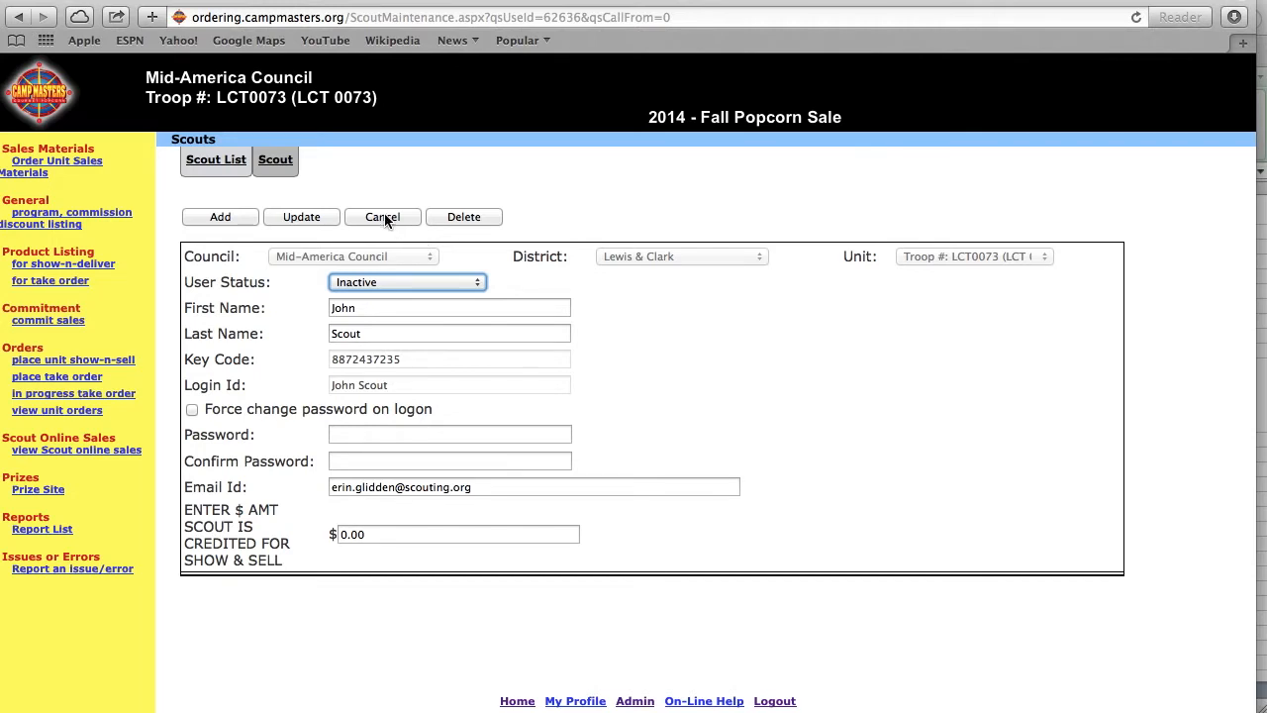
{"action": "left_click", "coordinate": [385, 219]}
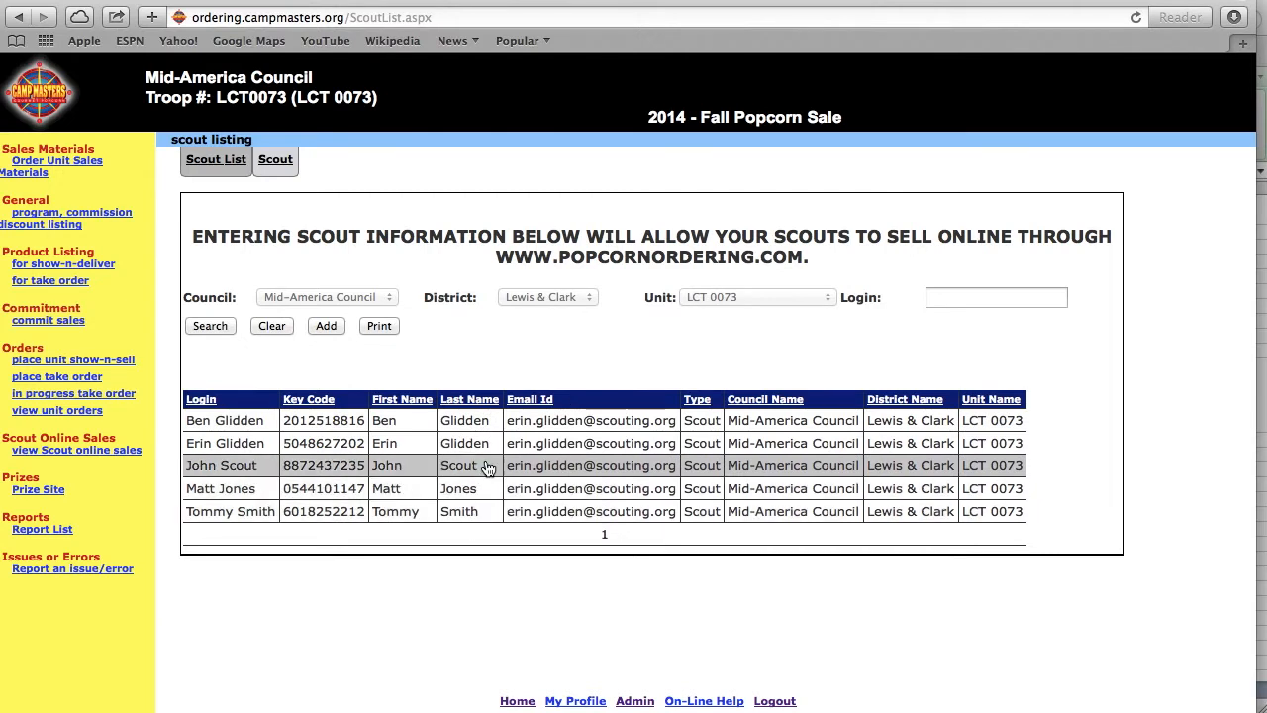
- Add a new scout, entering the scout's first name, last name and login ID
{"action": "left_click", "coordinate": [327, 326]}
{"action": "left_click", "coordinate": [430, 307]}
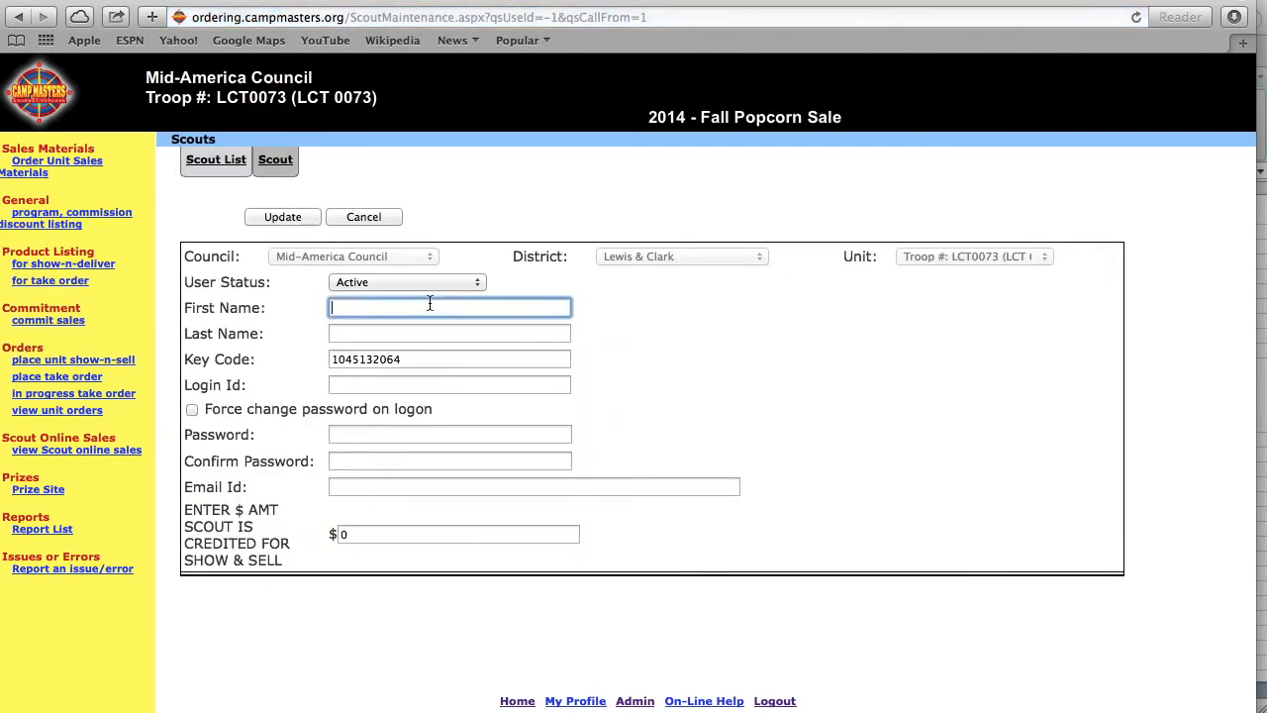
{"action": "key", "text": "Tab"}
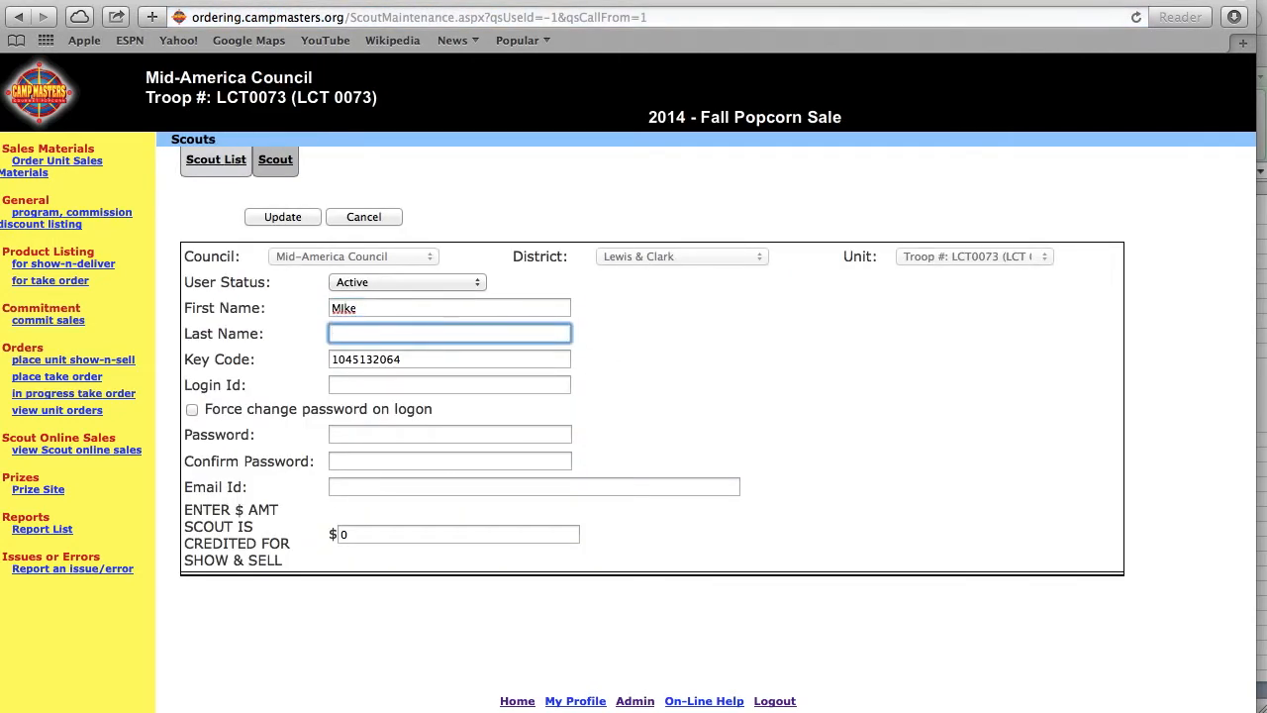
{"action": "left_click", "coordinate": [400, 309]}
{"action": "key", "text": "BackSpace"}
{"action": "key", "text": "BackSpace"}
{"action": "key", "text": "BackSpace"}
{"action": "key", "text": "Tab"}
{"action": "key", "text": "Tab"}
{"action": "key", "text": "Tab"}
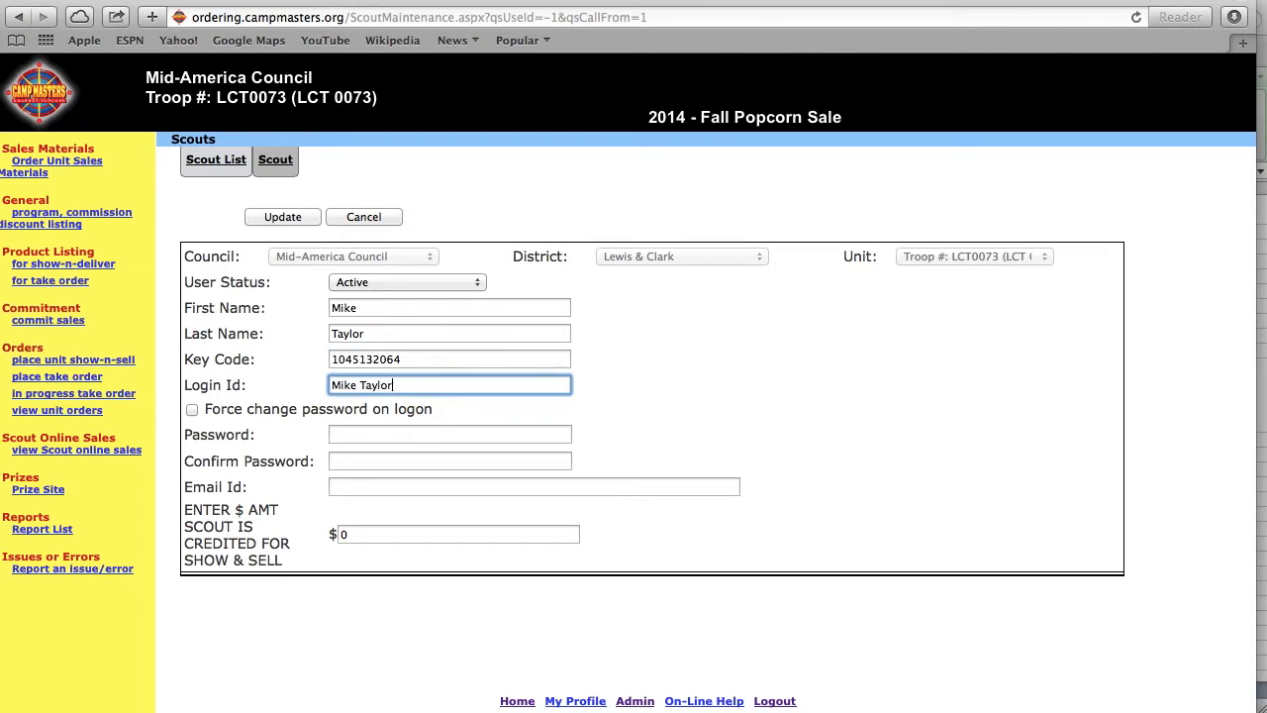
- Set and confirm the scout's password, enter the scout's e-mail address, and save the scout
{"action": "key", "text": "Tab"}
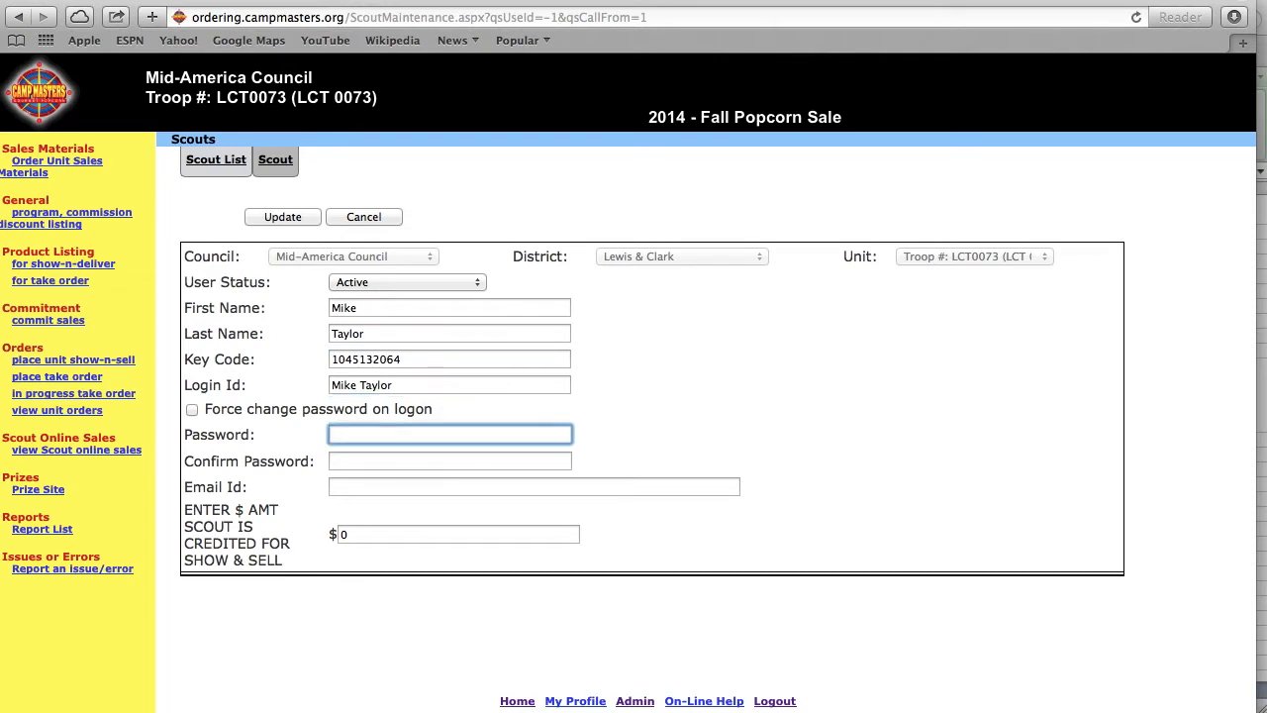
{"action": "type", "text": "*******"}
{"action": "key", "text": "Tab"}
{"action": "type", "text": "***"}
{"action": "key", "text": "BackSpace"}
{"action": "key", "text": "BackSpace"}
{"action": "key", "text": "BackSpace"}
{"action": "type", "text": "*******"}
{"action": "key", "text": "Tab"}
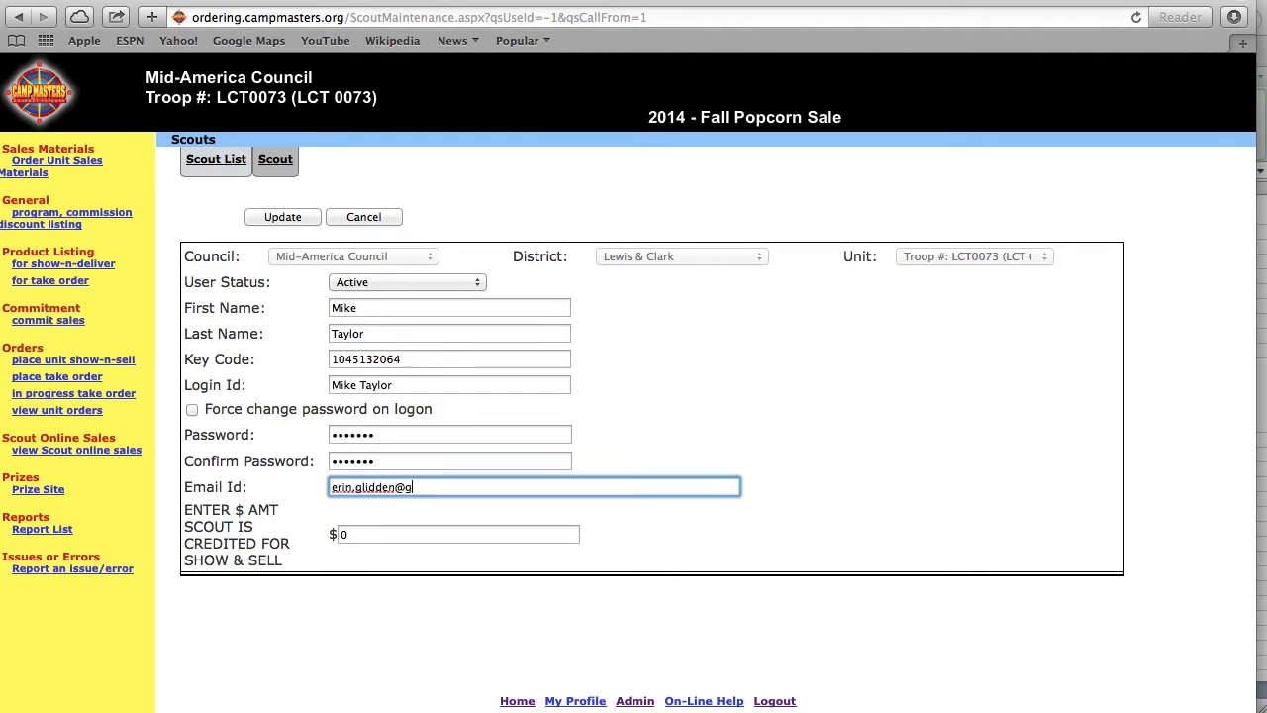
{"action": "key", "text": "Return"}
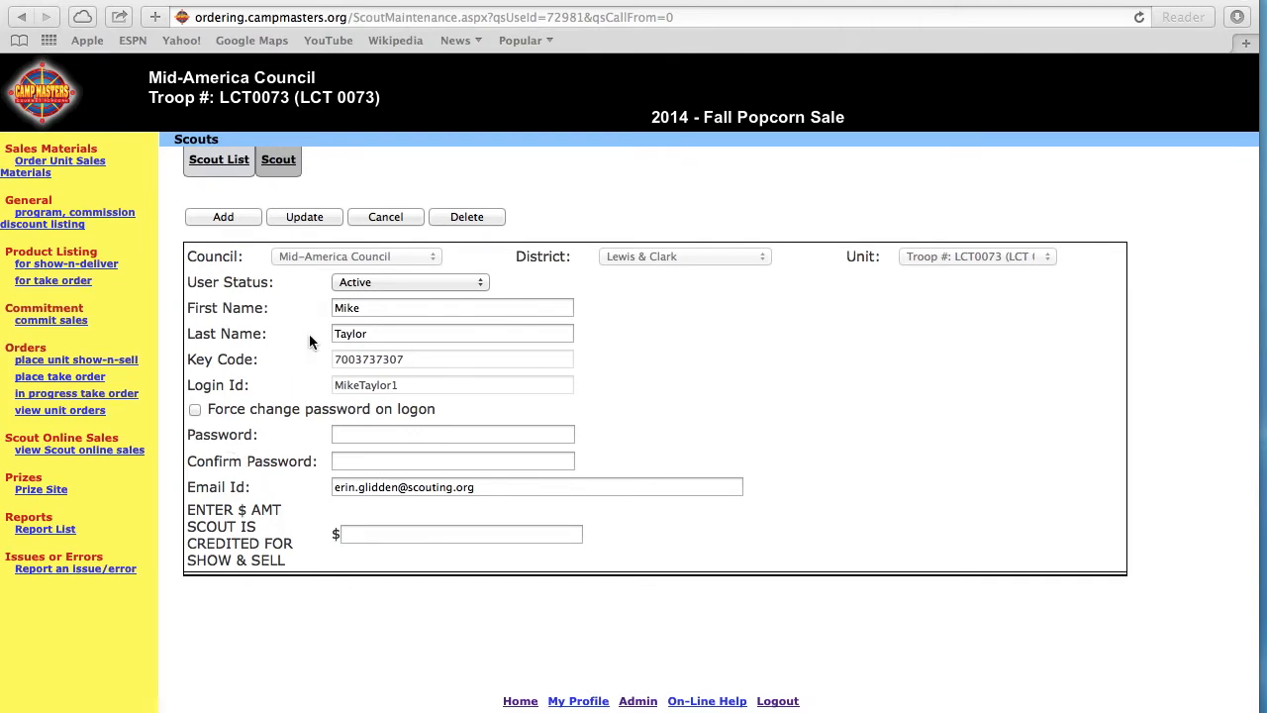
{"action": "left_click", "coordinate": [306, 218]}
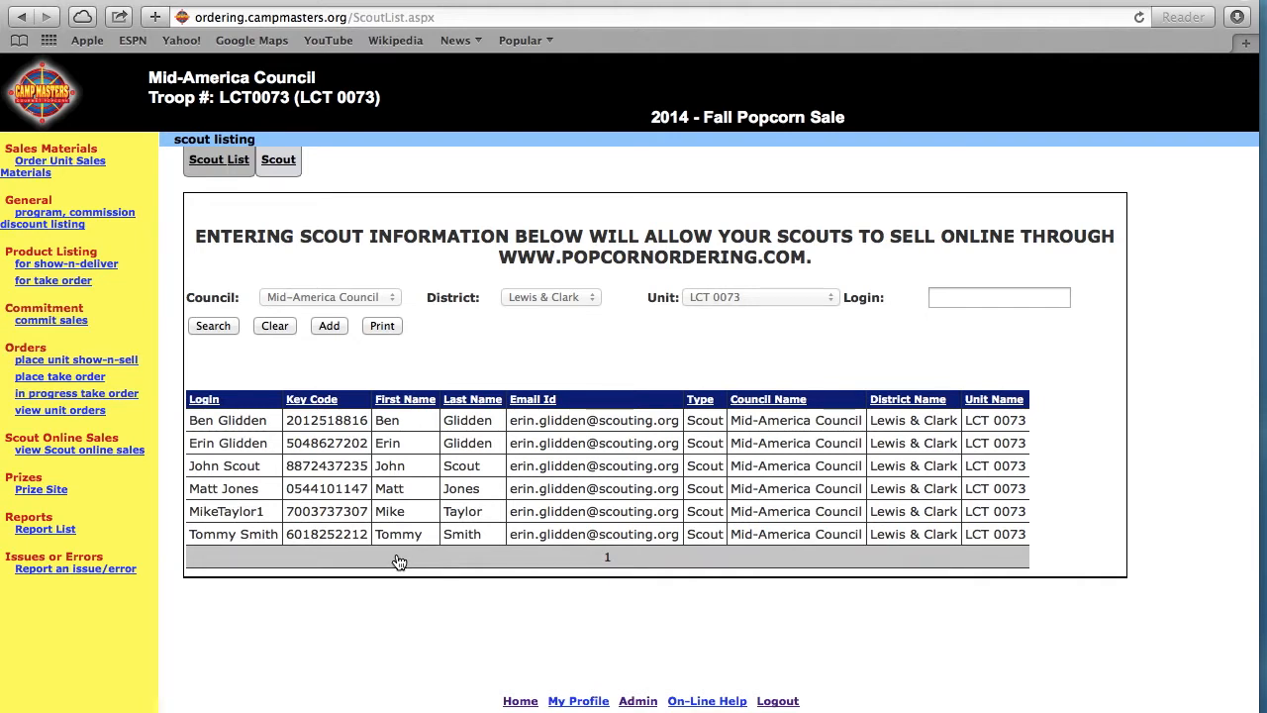
- Open the take-order entry page and expand the first scout's product rows under Scout Orders
{"action": "left_click", "coordinate": [59, 376]}
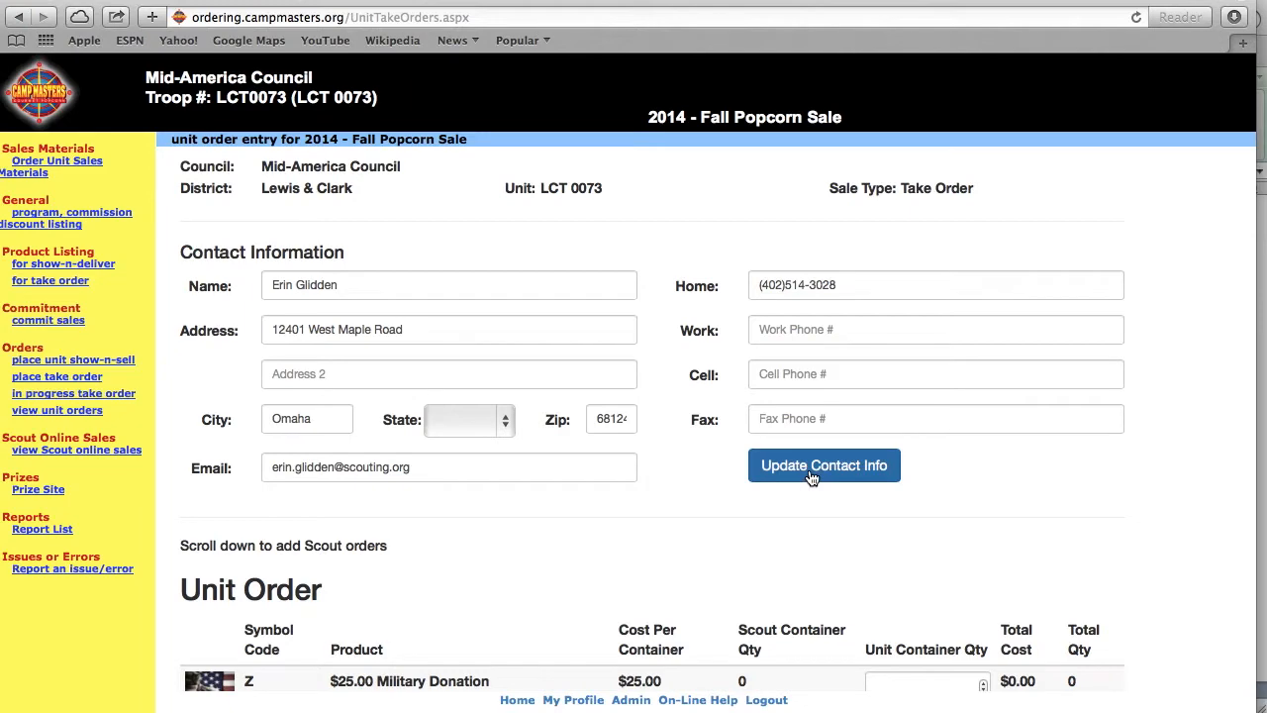
{"action": "scroll", "coordinate": [812, 478], "scroll_direction": "down", "scroll_amount": 4}
{"action": "scroll", "coordinate": [811, 478], "scroll_direction": "down", "scroll_amount": 10}
{"action": "scroll", "coordinate": [809, 469], "scroll_direction": "down", "scroll_amount": 13}
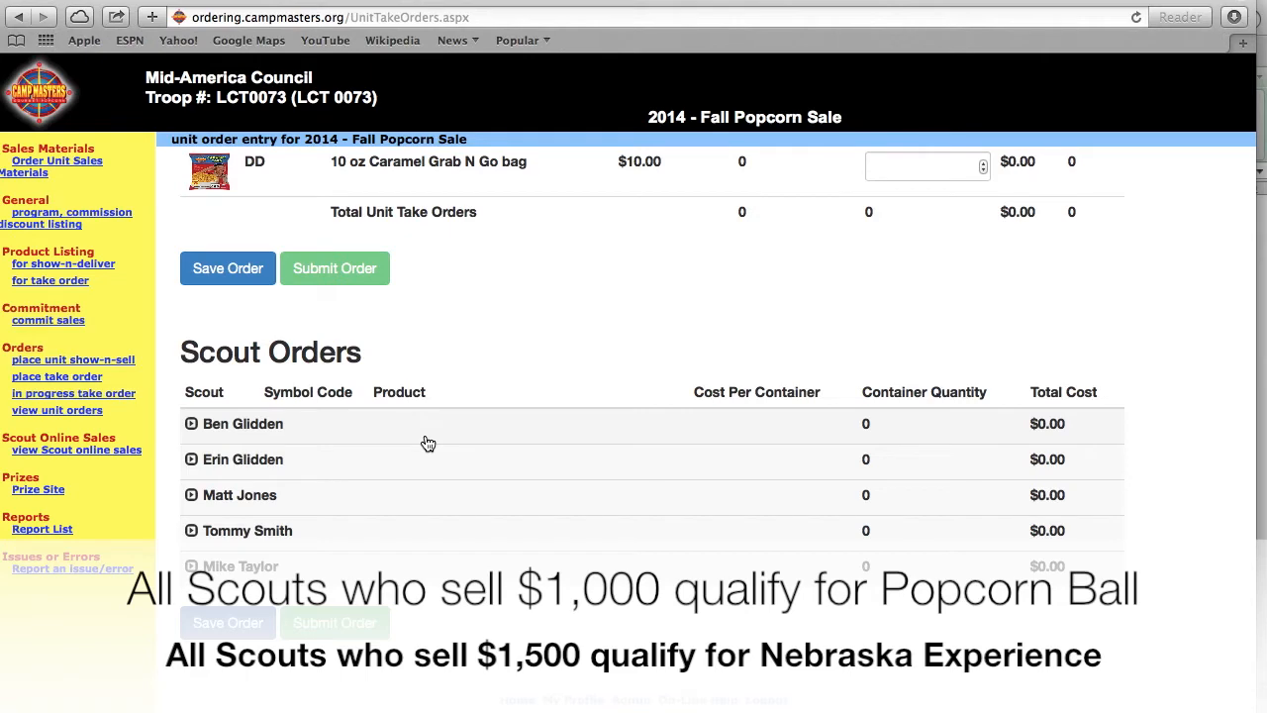
{"action": "left_click", "coordinate": [244, 431]}
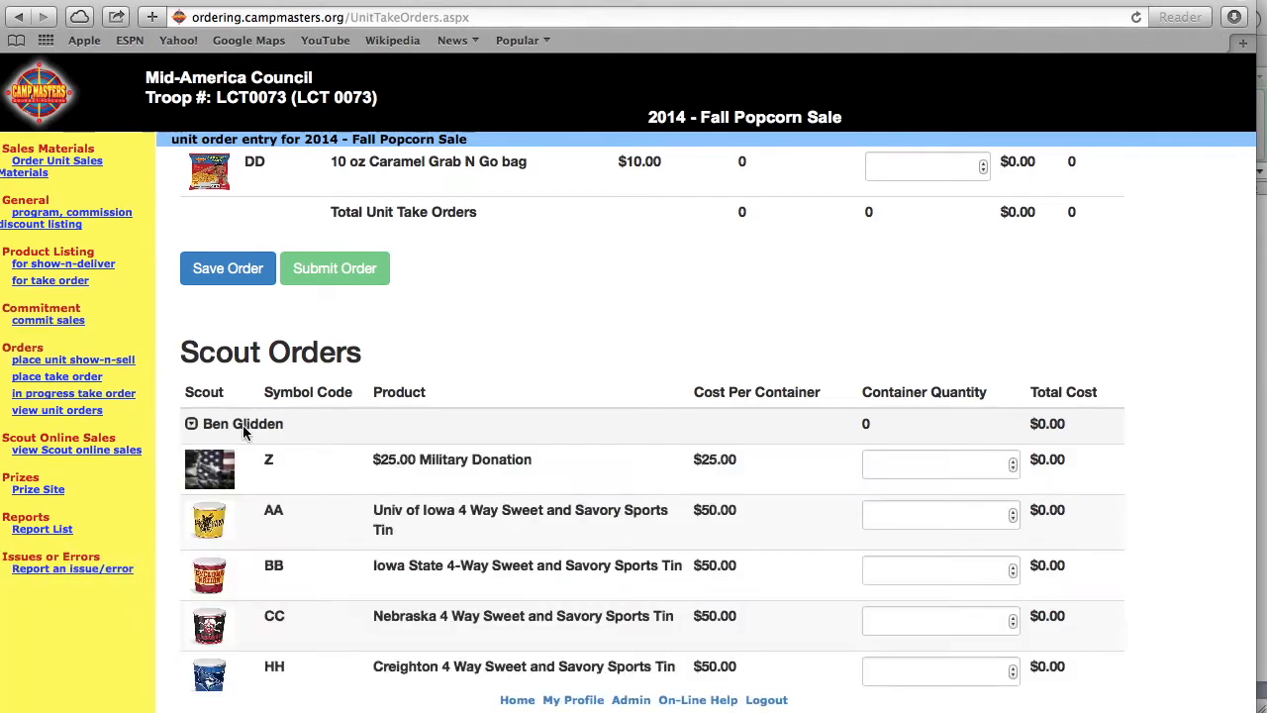
{"action": "scroll", "coordinate": [392, 519], "scroll_direction": "down", "scroll_amount": 3}
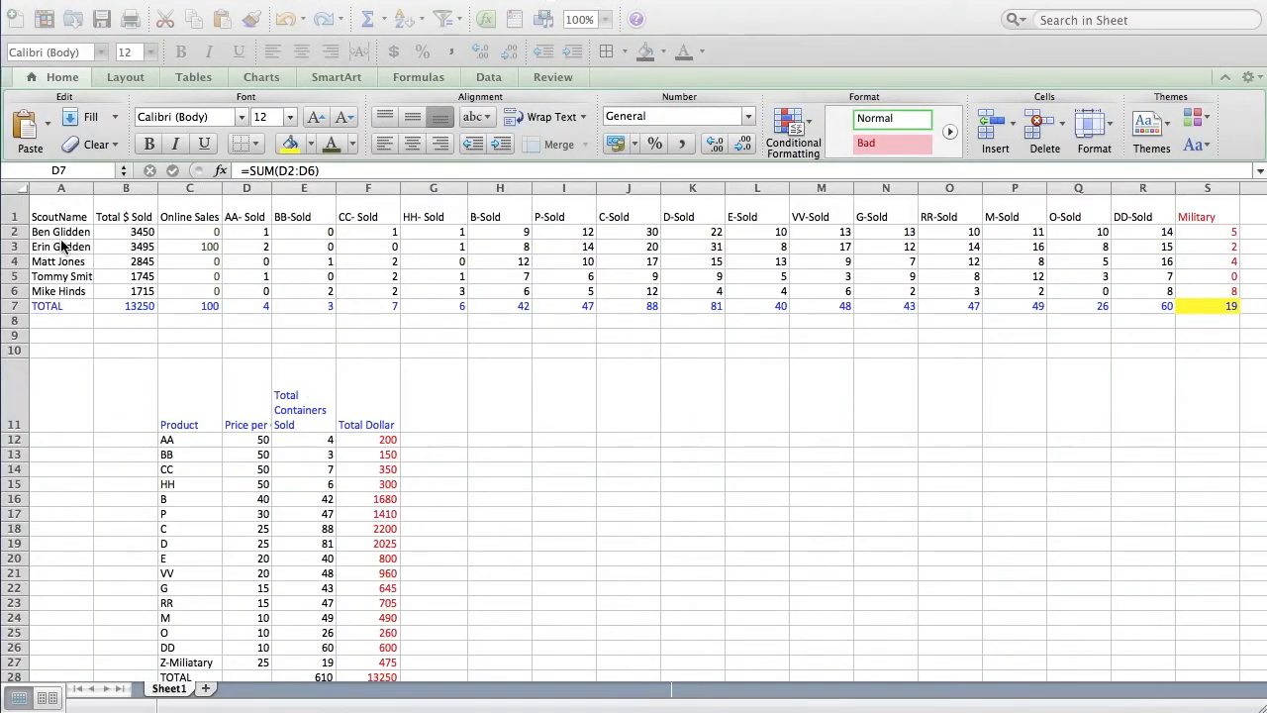
{"action": "left_click", "coordinate": [89, 236]}
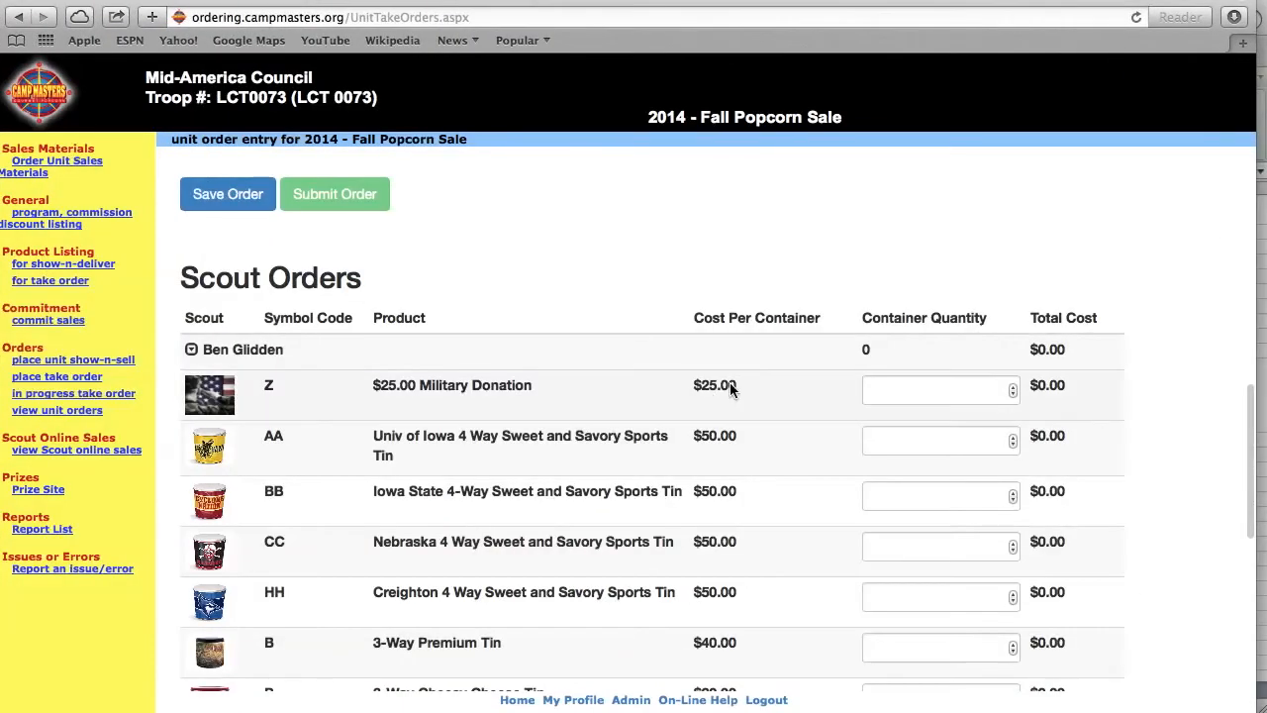
- Enter the first scout's quantities: military donation 5, AA 1, BB 0, CC 1, HH 1
{"action": "left_click", "coordinate": [928, 387]}
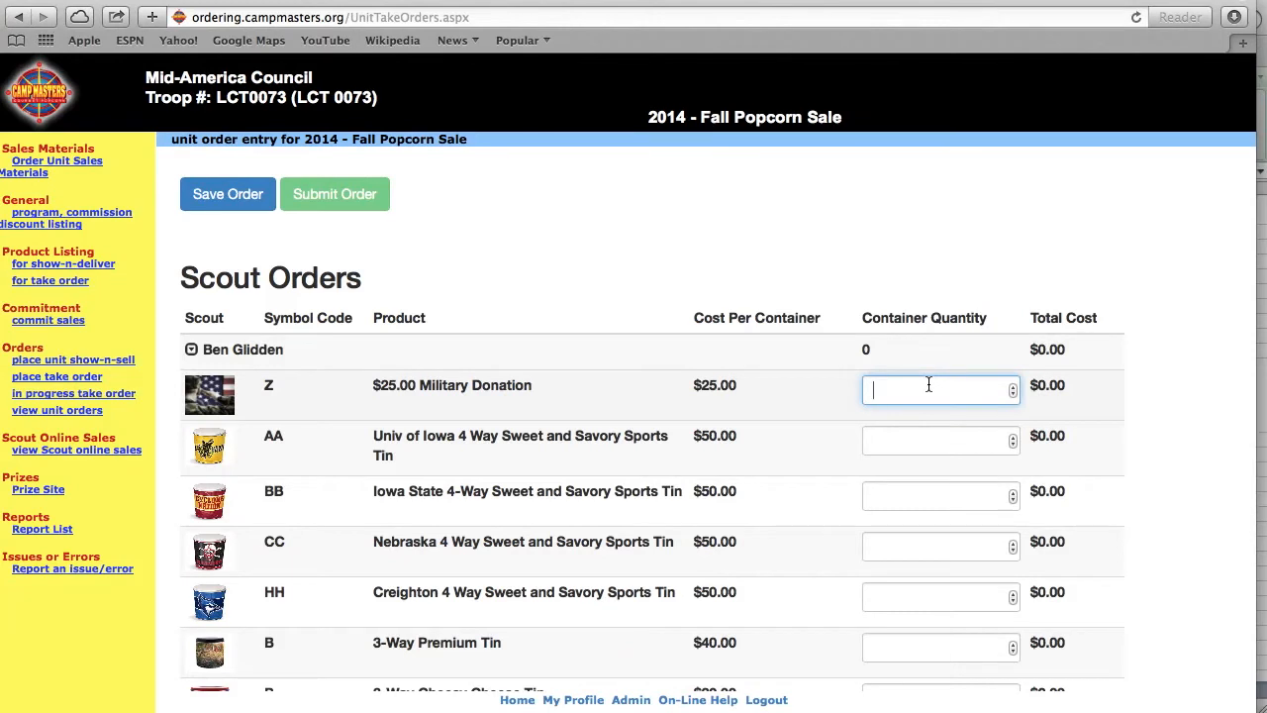
{"action": "type", "text": "5"}
{"action": "key", "text": "Tab"}
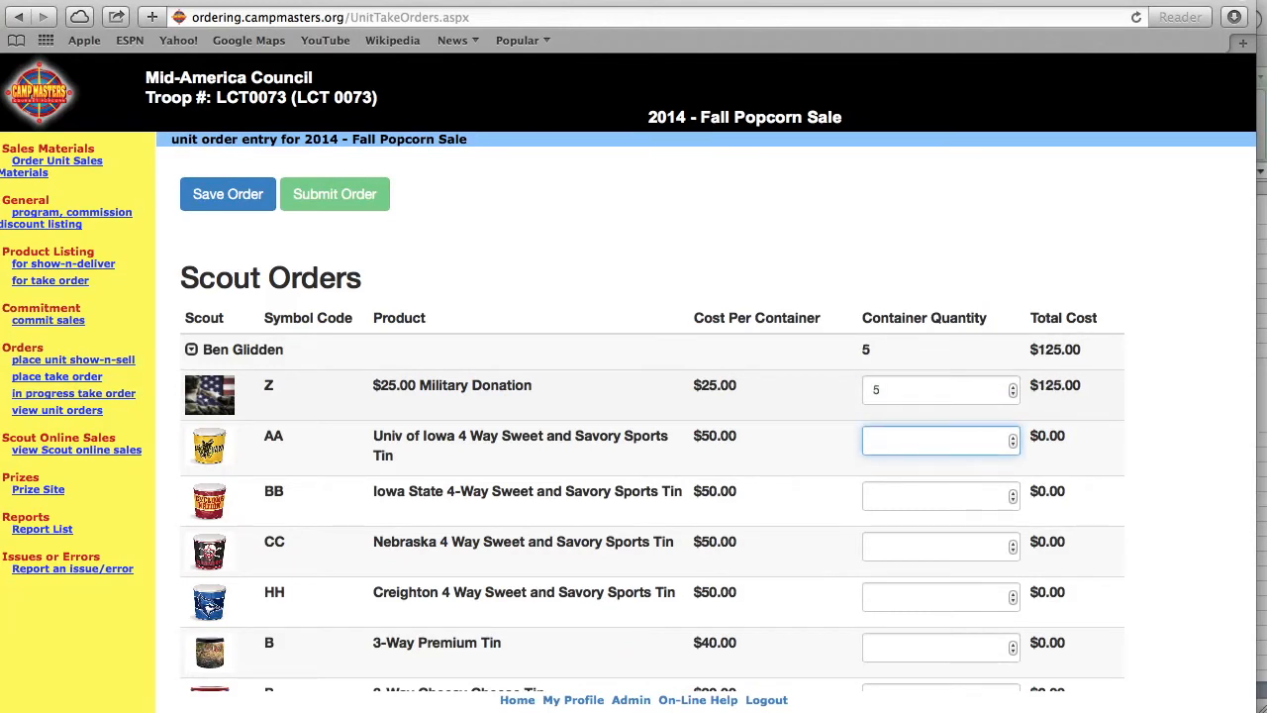
{"action": "type", "text": "1"}
{"action": "key", "text": "Tab"}
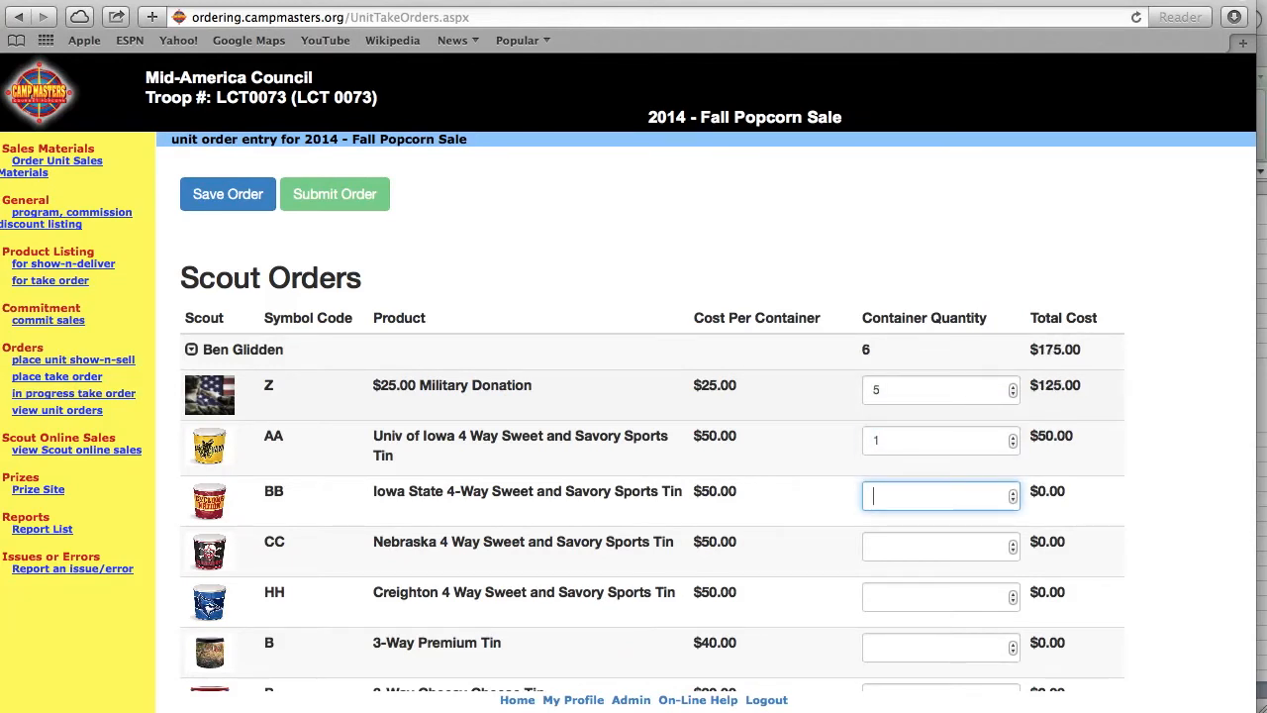
{"action": "key", "text": "Tab"}
{"action": "type", "text": "1"}
{"action": "key", "text": "Tab"}
{"action": "type", "text": "1"}
{"action": "key", "text": "Tab"}
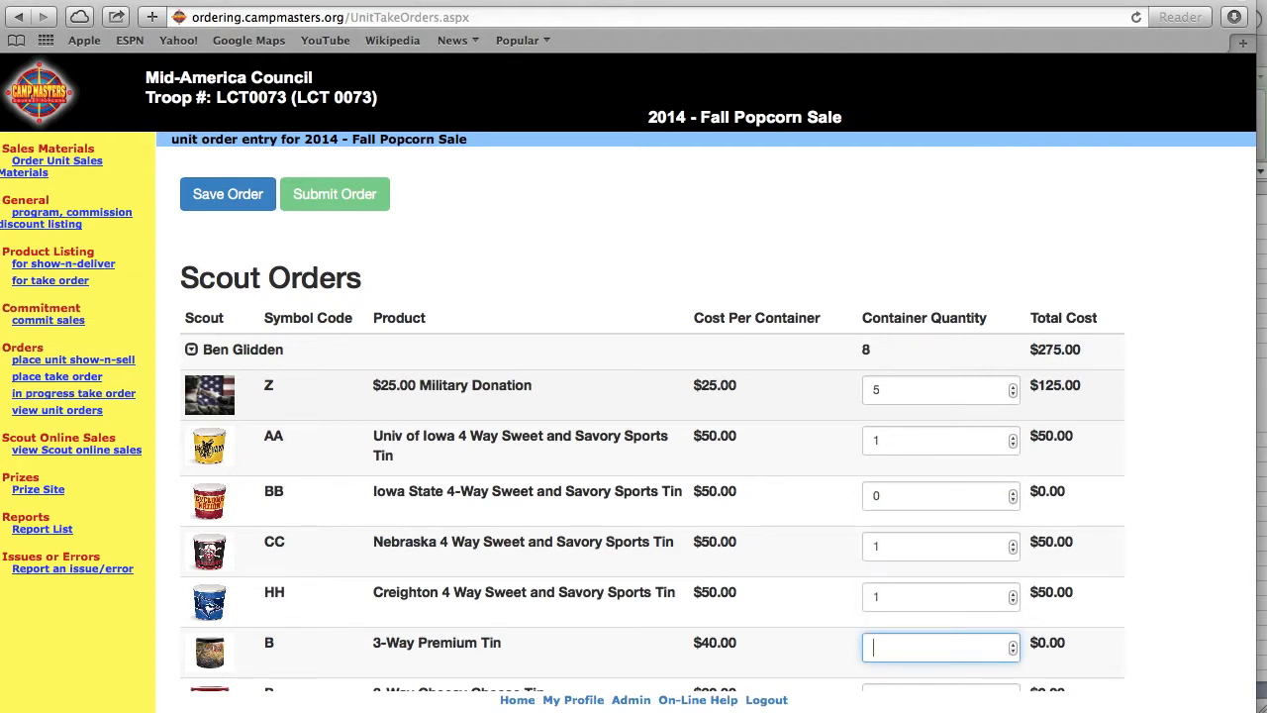
{"action": "left_click", "coordinate": [1014, 599]}
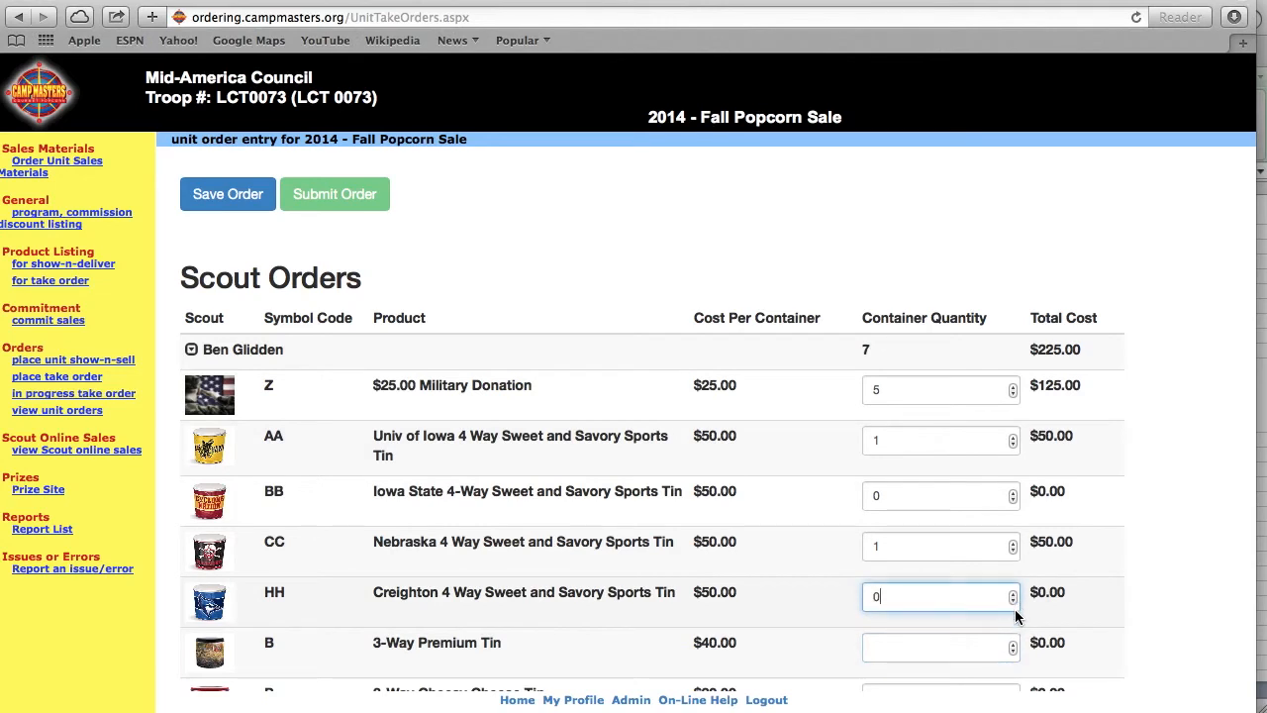
{"action": "left_click", "coordinate": [1015, 600]}
{"action": "left_click", "coordinate": [1013, 599]}
{"action": "left_click", "coordinate": [1013, 599]}
{"action": "key", "text": "BackSpace"}
{"action": "type", "text": "1"}
- Enter B 4, P 12, C 30, D 21 and E 10 for the first scout
{"action": "left_click", "coordinate": [924, 649]}
{"action": "type", "text": "4"}
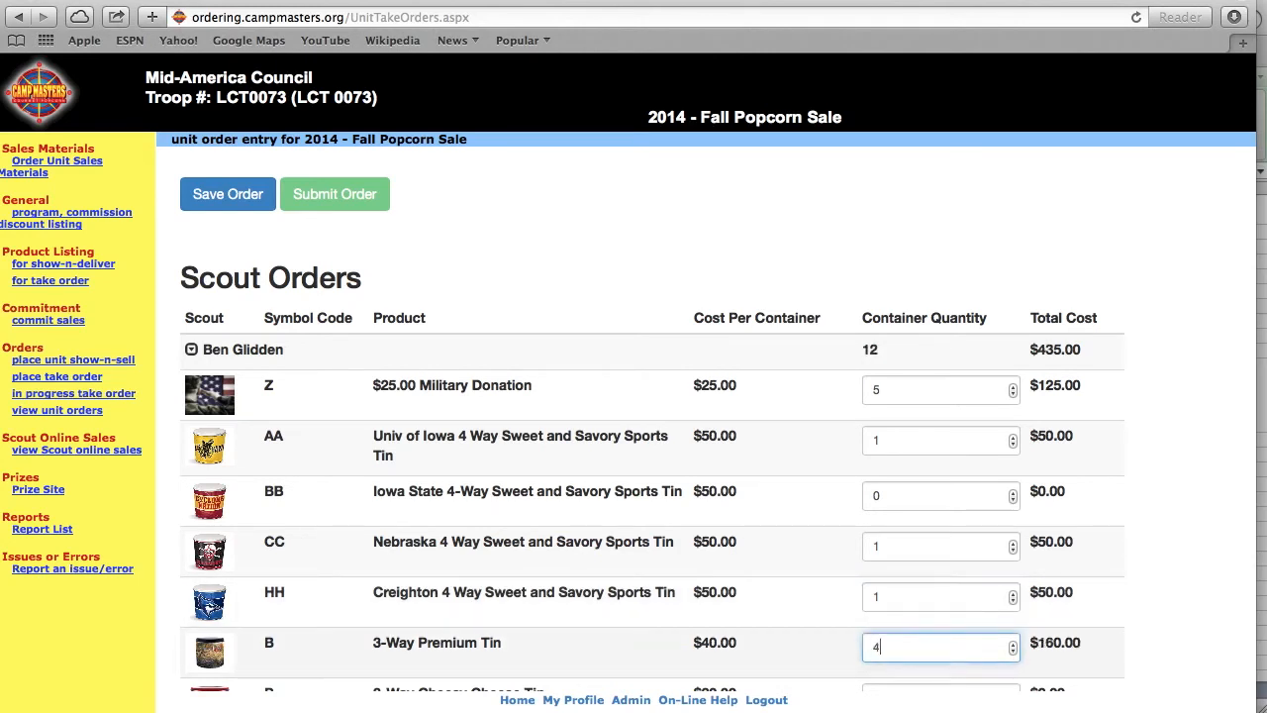
{"action": "key", "text": "Tab"}
{"action": "scroll", "coordinate": [652, 419], "scroll_direction": "down", "scroll_amount": 3}
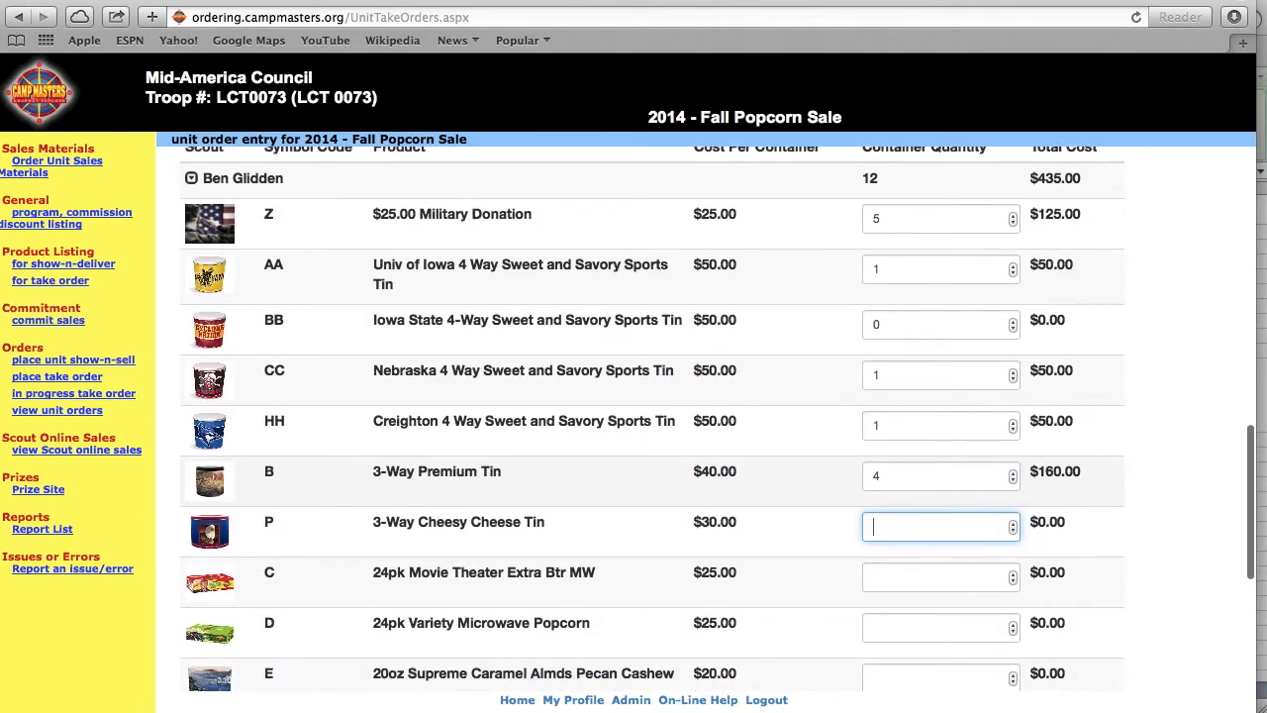
{"action": "type", "text": "12"}
{"action": "key", "text": "Tab"}
{"action": "type", "text": "13"}
{"action": "key", "text": "Tab"}
{"action": "type", "text": "30"}
{"action": "key", "text": "shift+Tab"}
{"action": "type", "text": "30"}
{"action": "key", "text": "Tab"}
{"action": "type", "text": "21"}
{"action": "key", "text": "Tab"}
{"action": "type", "text": "10"}
- Enter VV 13, G 13, RR 10 and M 14, then collapse the first scout's rows
{"action": "key", "text": "Tab"}
{"action": "type", "text": "13"}
{"action": "key", "text": "Tab"}
{"action": "type", "text": "13"}
{"action": "key", "text": "Tab"}
{"action": "type", "text": "10"}
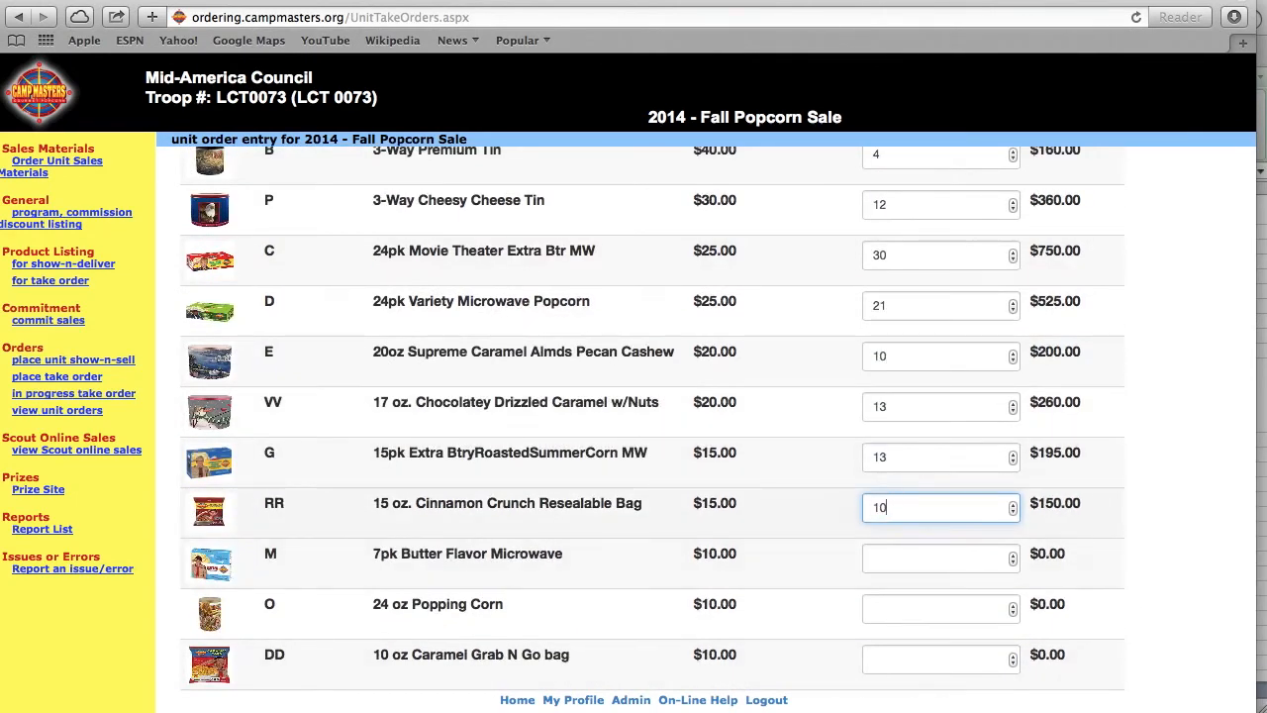
{"action": "key", "text": "Tab"}
{"action": "type", "text": "11"}
{"action": "key", "text": "Tab"}
{"action": "type", "text": "10"}
{"action": "key", "text": "Tab"}
{"action": "type", "text": "14"}
{"action": "key", "text": "Tab"}
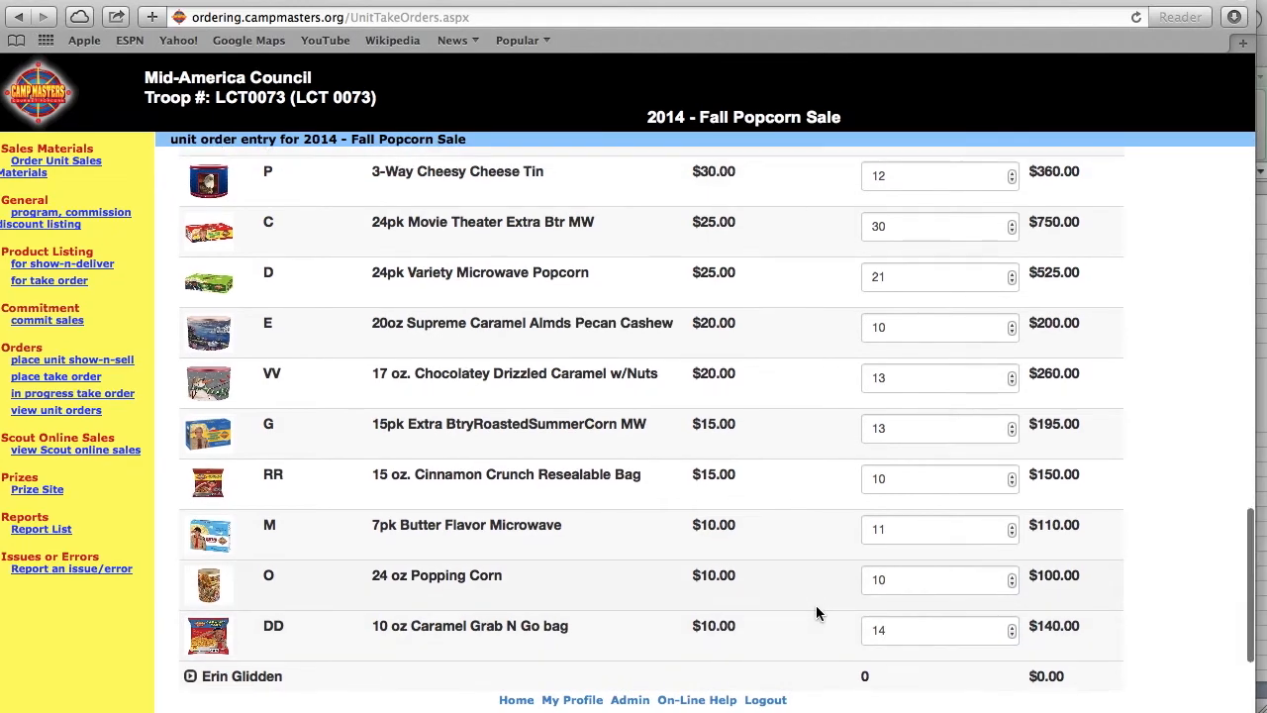
{"action": "scroll", "coordinate": [816, 612], "scroll_direction": "down", "scroll_amount": 5}
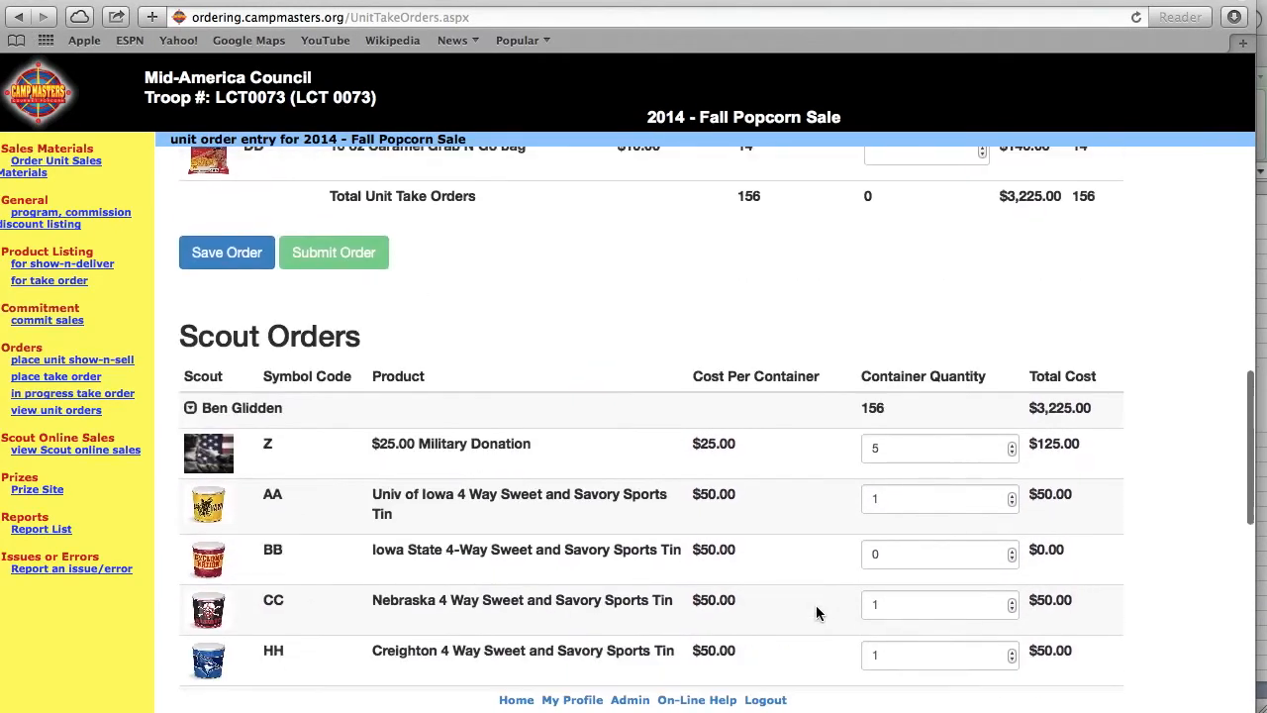
{"action": "left_click", "coordinate": [235, 409]}
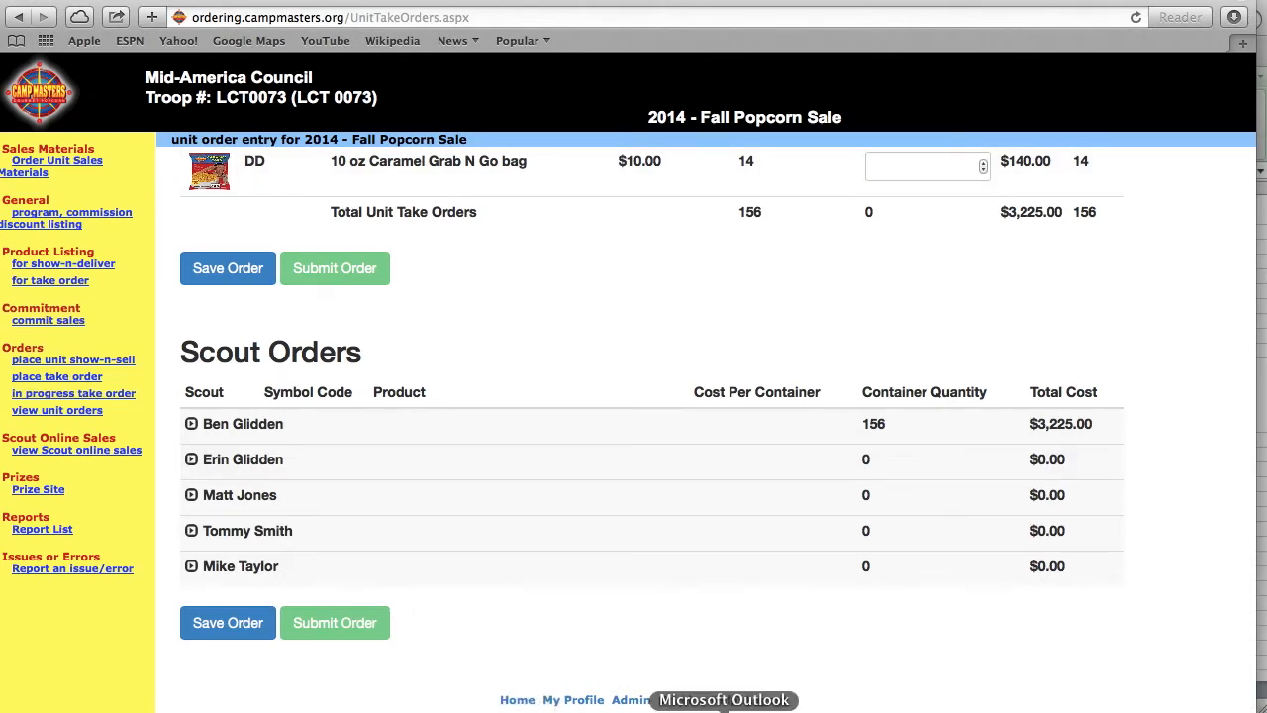
- Check the first scout's dollar total in the spreadsheet against his product rows online
{"action": "left_click", "coordinate": [700, 706]}
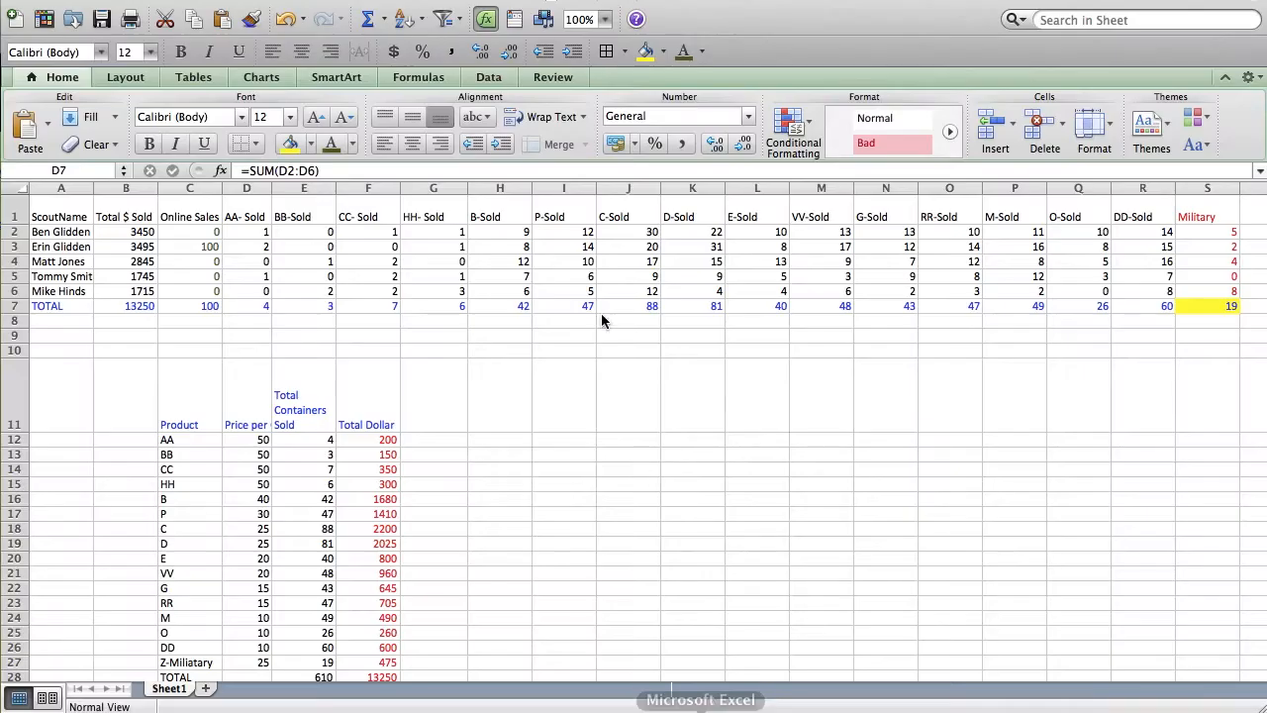
{"action": "left_click", "coordinate": [144, 231]}
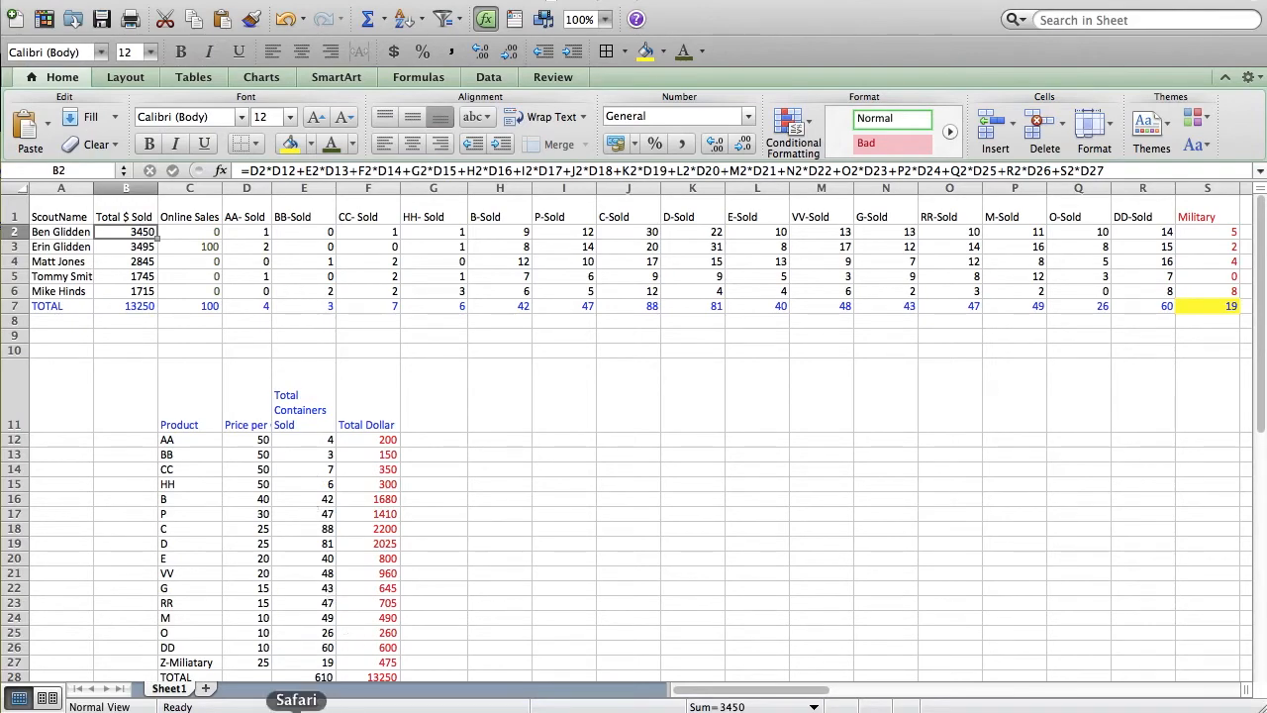
{"action": "left_click", "coordinate": [297, 706]}
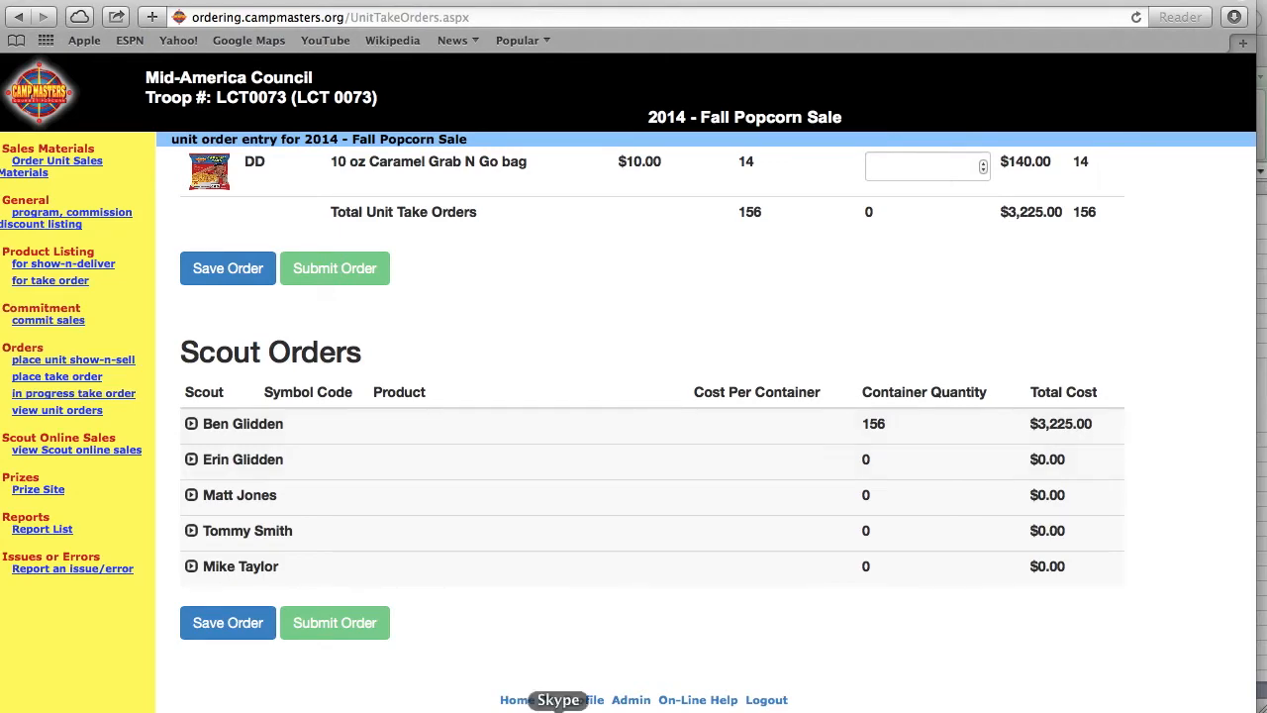
{"action": "left_click", "coordinate": [282, 428]}
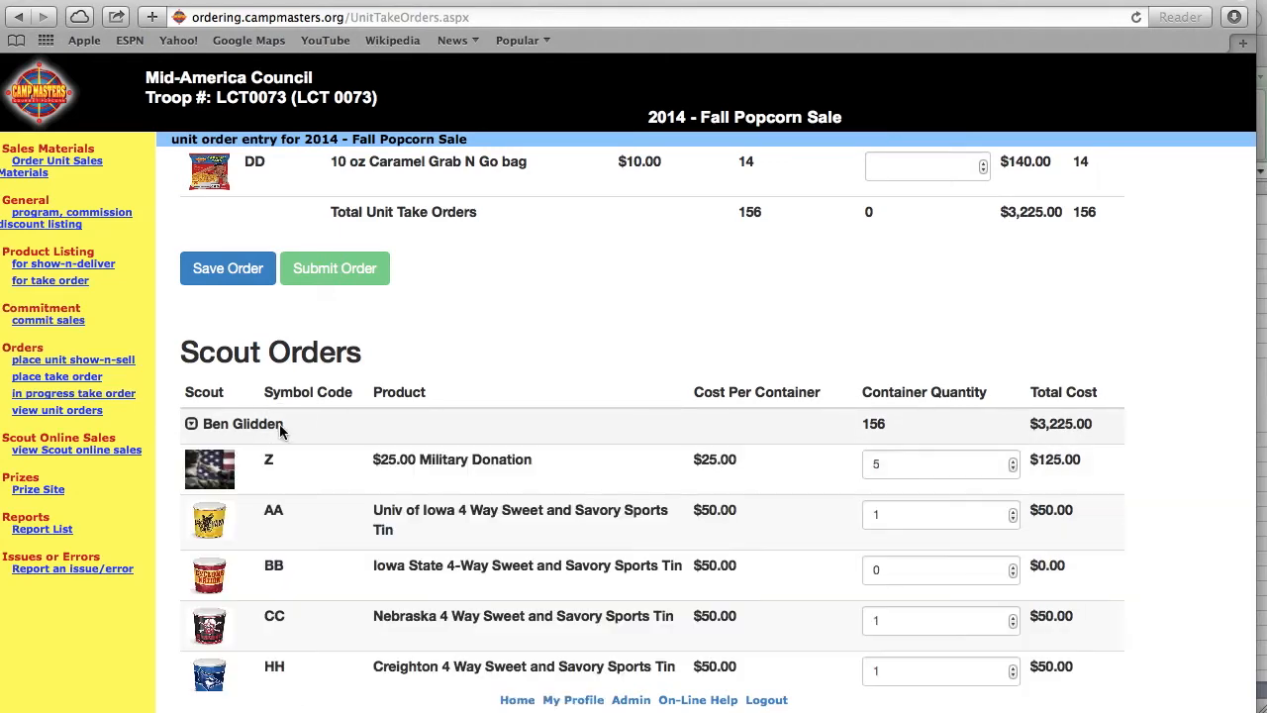
{"action": "scroll", "coordinate": [898, 639], "scroll_direction": "down", "scroll_amount": 2}
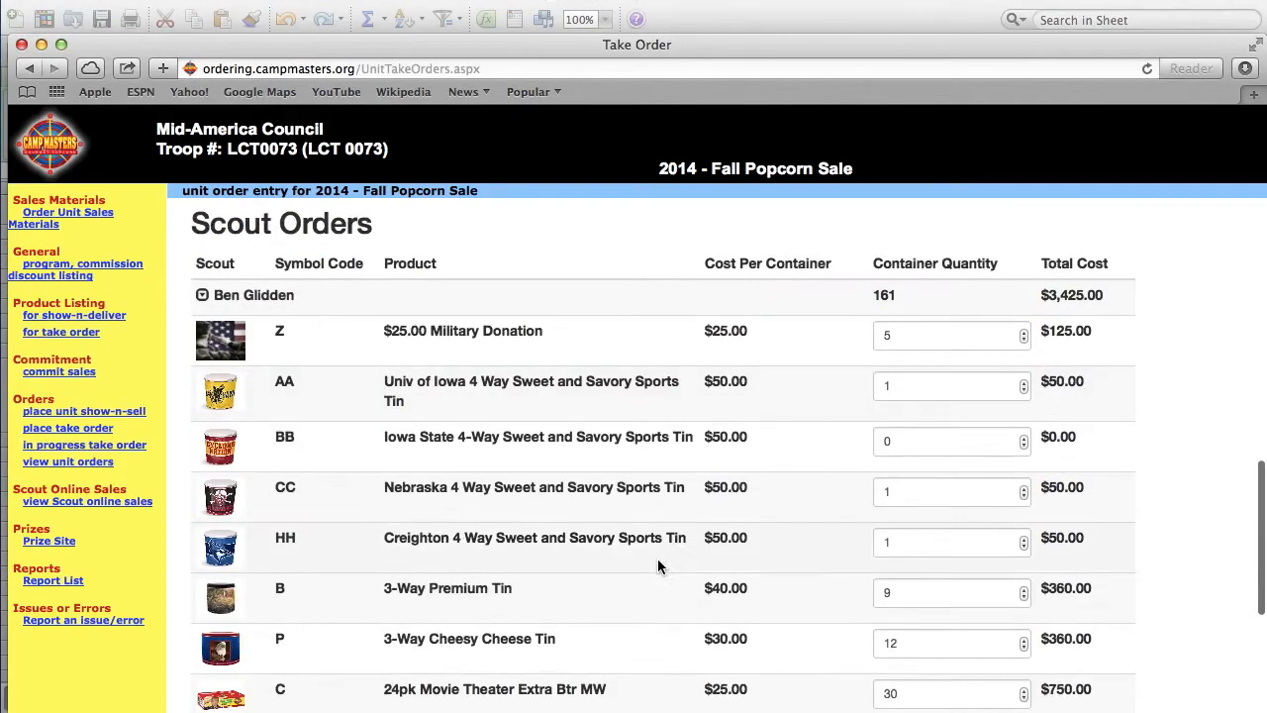
{"action": "scroll", "coordinate": [658, 566], "scroll_direction": "down", "scroll_amount": 8}
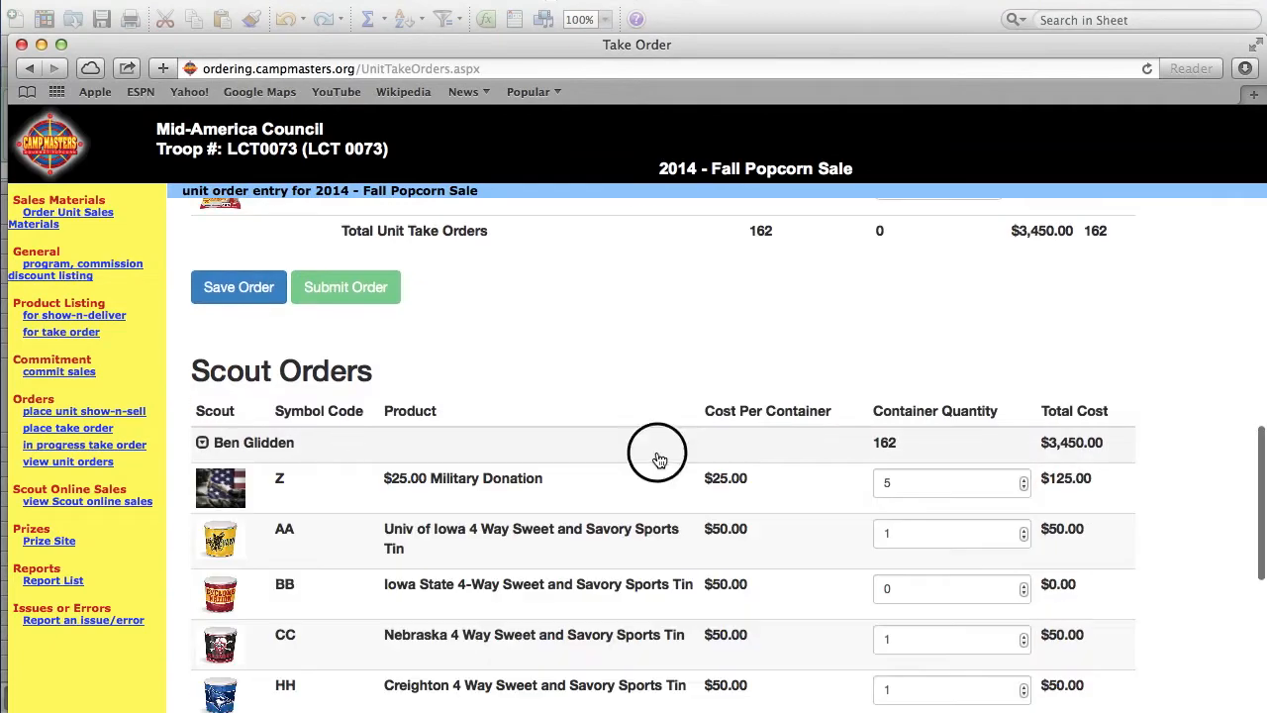
{"action": "left_click", "coordinate": [660, 455]}
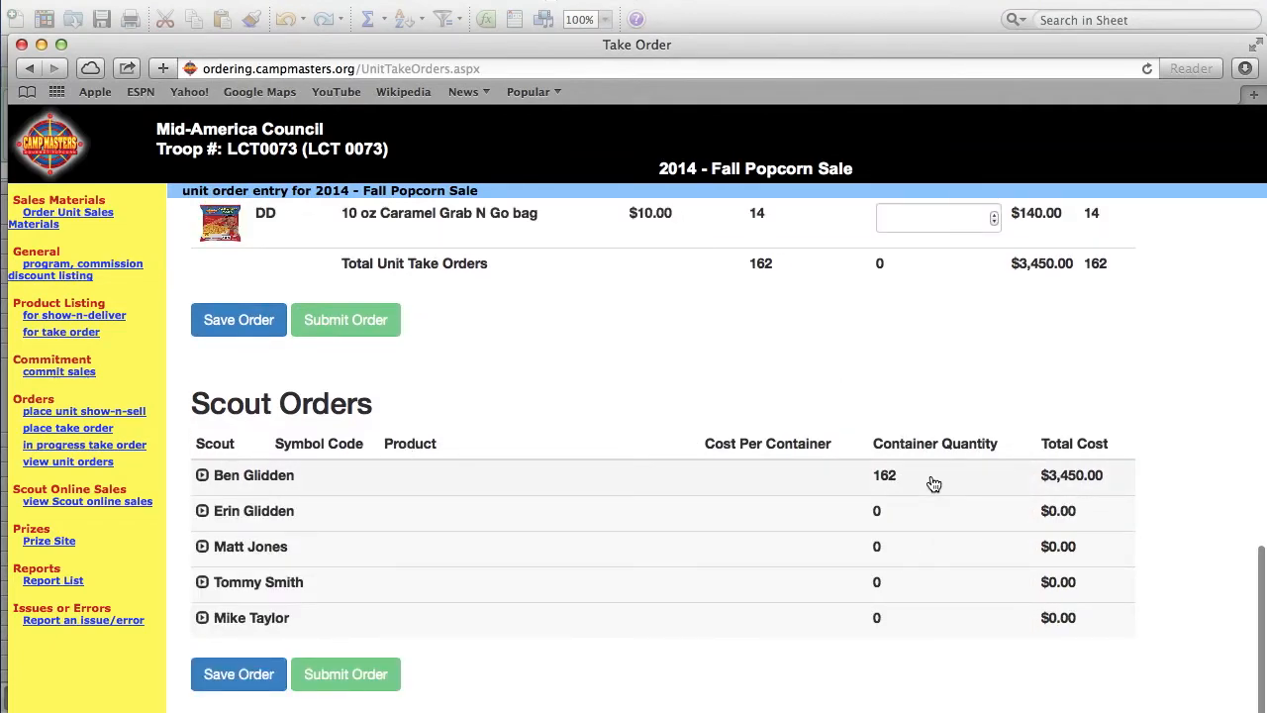
- Scroll through Scout Orders to review the first scout's 162 containers and $3,450.00 total
{"action": "scroll", "coordinate": [823, 358], "scroll_direction": "up", "scroll_amount": 1}
{"action": "scroll", "coordinate": [823, 366], "scroll_direction": "up", "scroll_amount": 15}
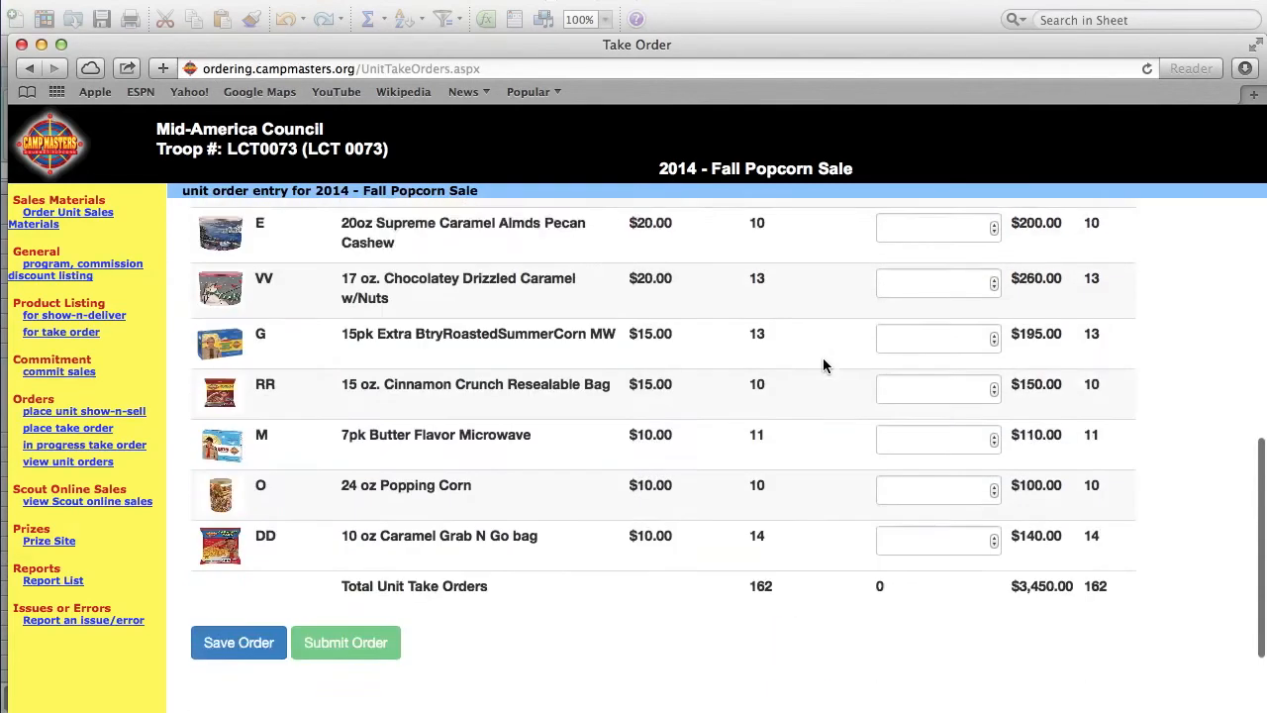
{"action": "scroll", "coordinate": [822, 366], "scroll_direction": "up", "scroll_amount": 2}
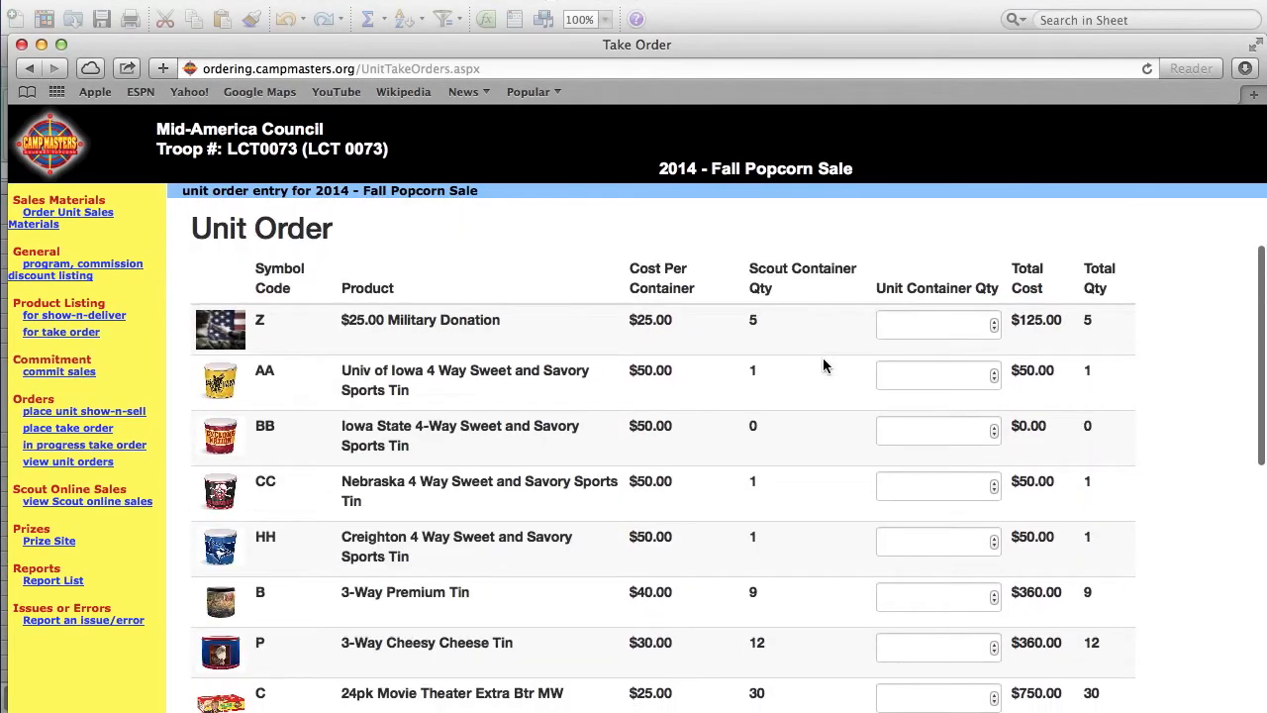
{"action": "scroll", "coordinate": [823, 366], "scroll_direction": "down", "scroll_amount": 8}
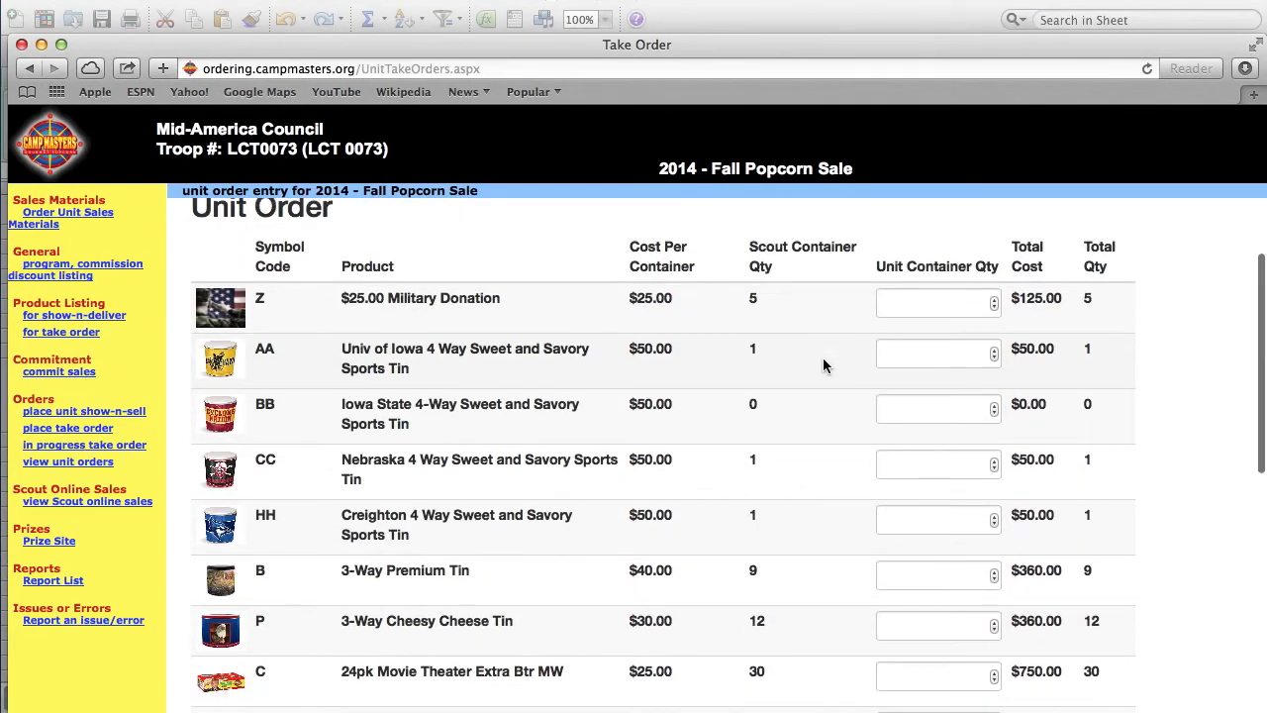
{"action": "scroll", "coordinate": [822, 364], "scroll_direction": "up", "scroll_amount": 8}
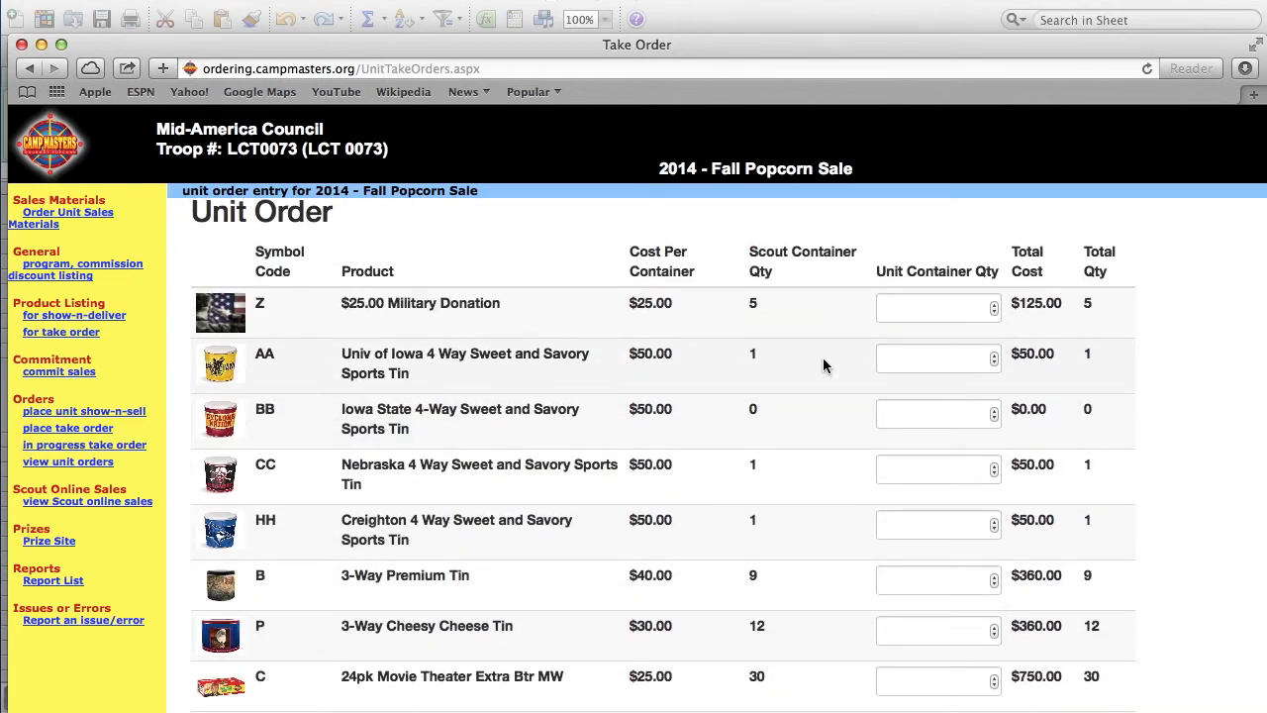
{"action": "scroll", "coordinate": [823, 365], "scroll_direction": "down", "scroll_amount": 20}
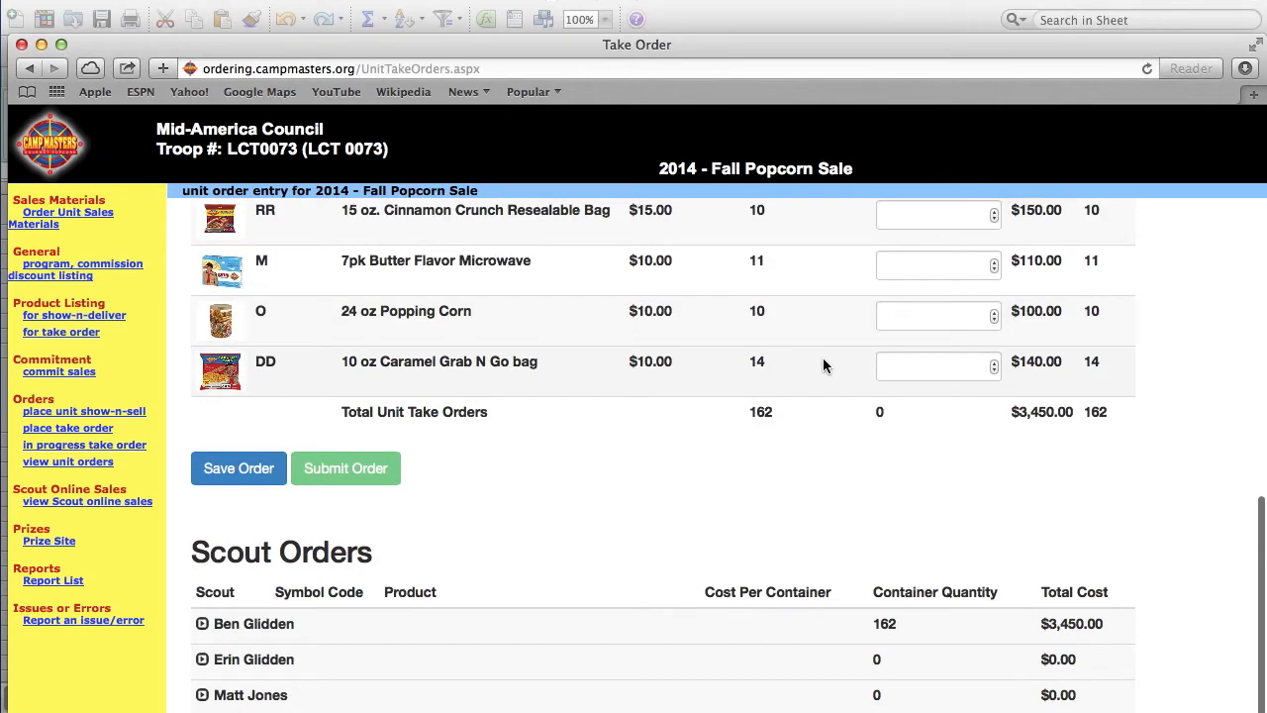
{"action": "scroll", "coordinate": [822, 364], "scroll_direction": "down", "scroll_amount": 3}
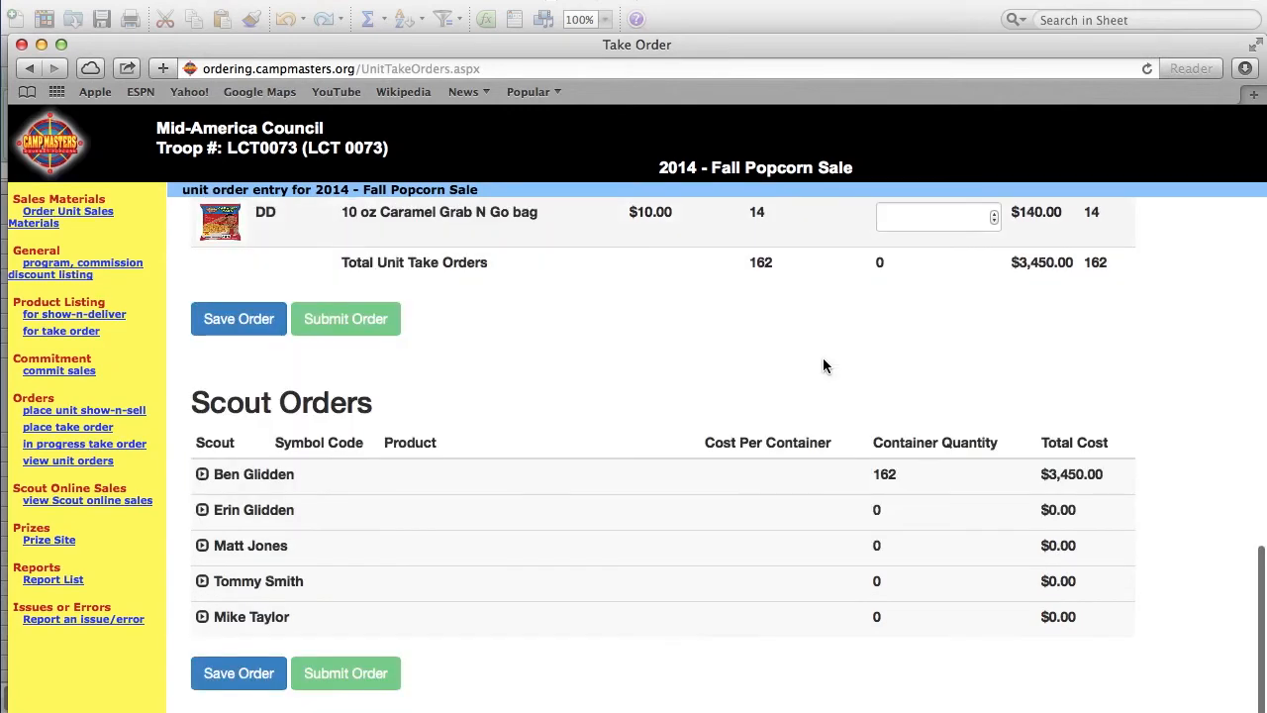
- Expand the second scout and enter his quantities (2, 2, 8, 17, 12)
{"action": "left_click", "coordinate": [267, 512]}
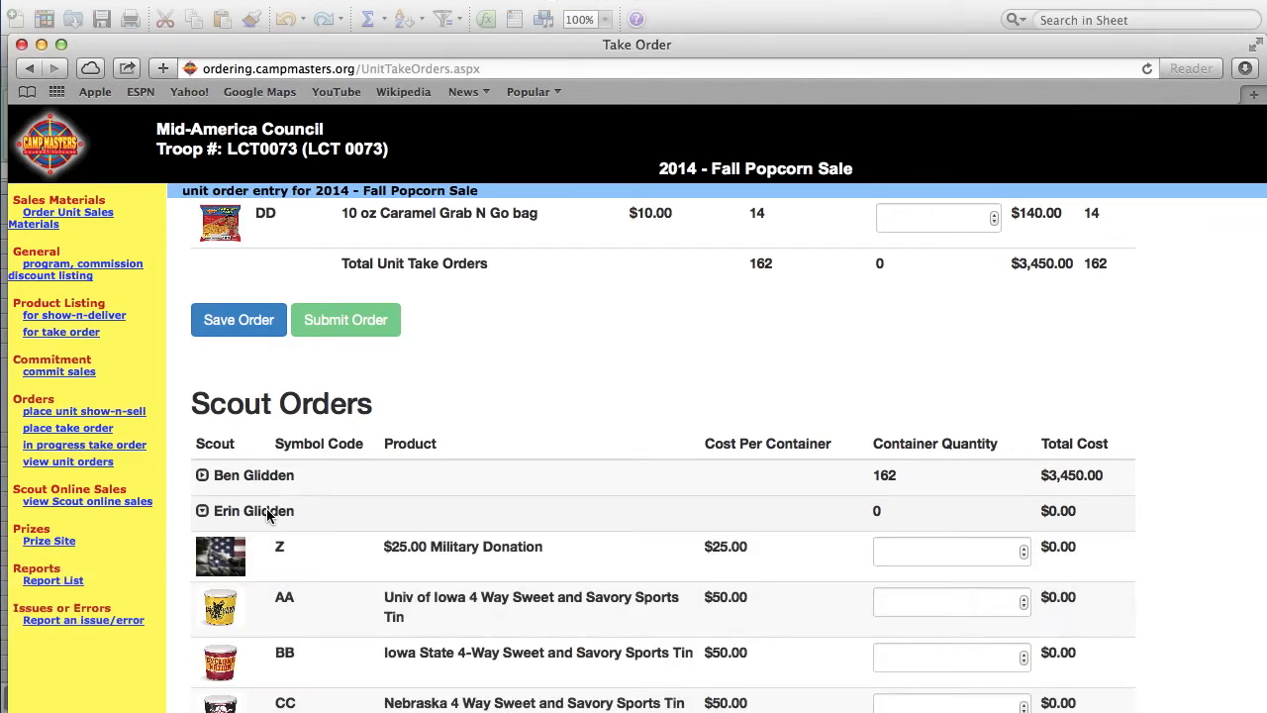
{"action": "scroll", "coordinate": [475, 475], "scroll_direction": "down", "scroll_amount": 5}
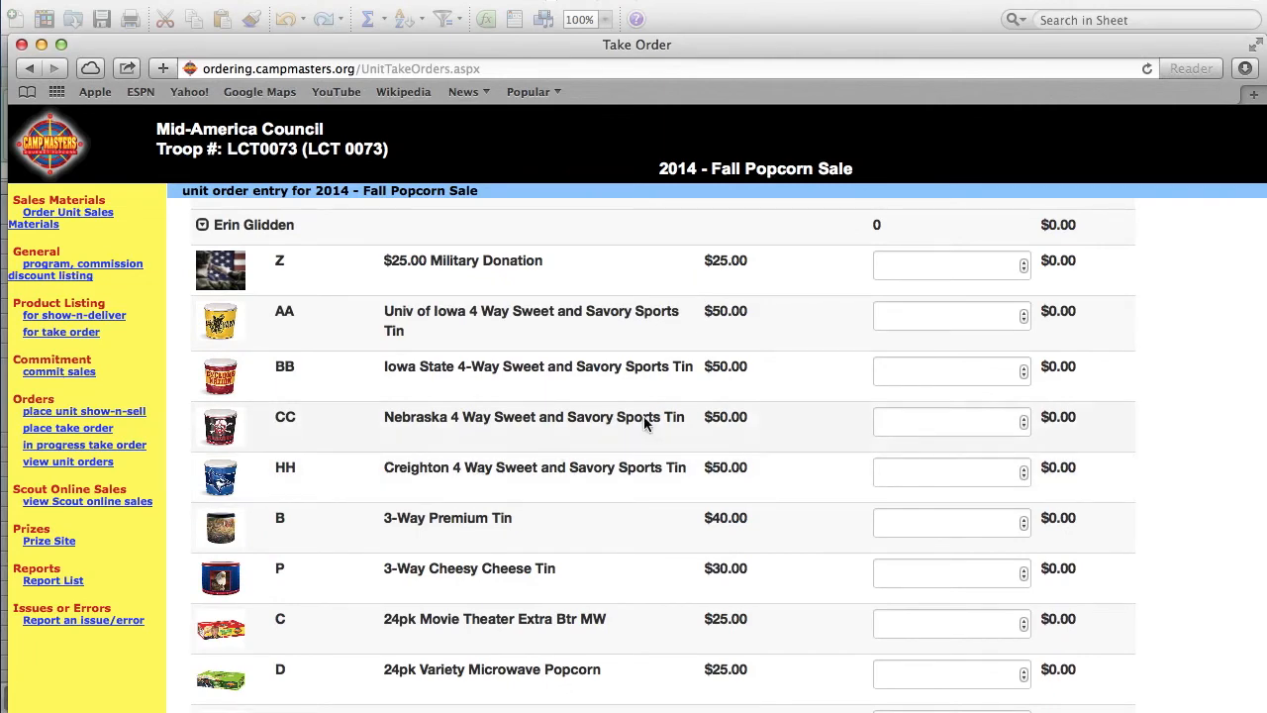
{"action": "left_click", "coordinate": [899, 265]}
{"action": "type", "text": "2"}
{"action": "key", "text": "Tab"}
{"action": "type", "text": "1"}
{"action": "key", "text": "Tab"}
{"action": "double_click", "coordinate": [888, 315]}
{"action": "type", "text": "2"}
{"action": "key", "text": "Tab"}
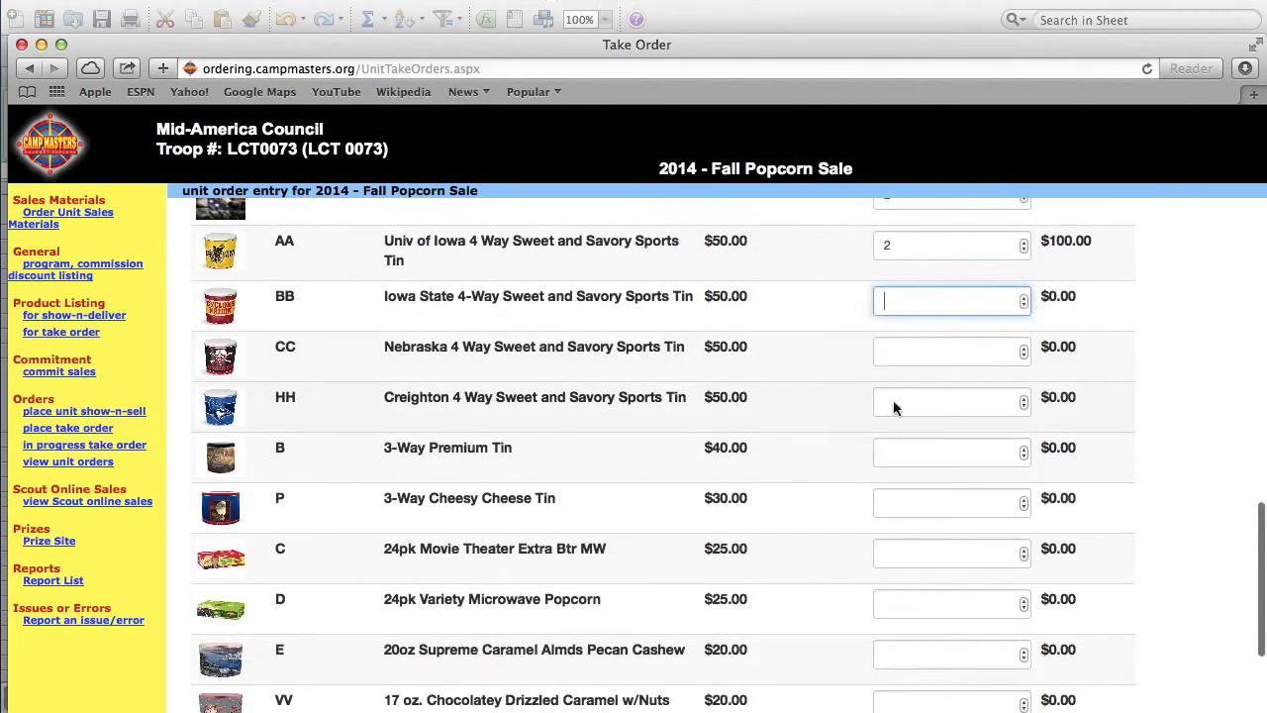
{"action": "key", "text": "Tab"}
{"action": "type", "text": "8"}
{"action": "key", "text": "Tab"}
{"action": "type", "text": "17"}
{"action": "key", "text": "Tab"}
{"action": "type", "text": "12"}
{"action": "scroll", "coordinate": [938, 313], "scroll_direction": "up", "scroll_amount": 10}
- Fill in the third scout's quantities and correct the VV and other boxes
{"action": "left_click", "coordinate": [893, 246]}
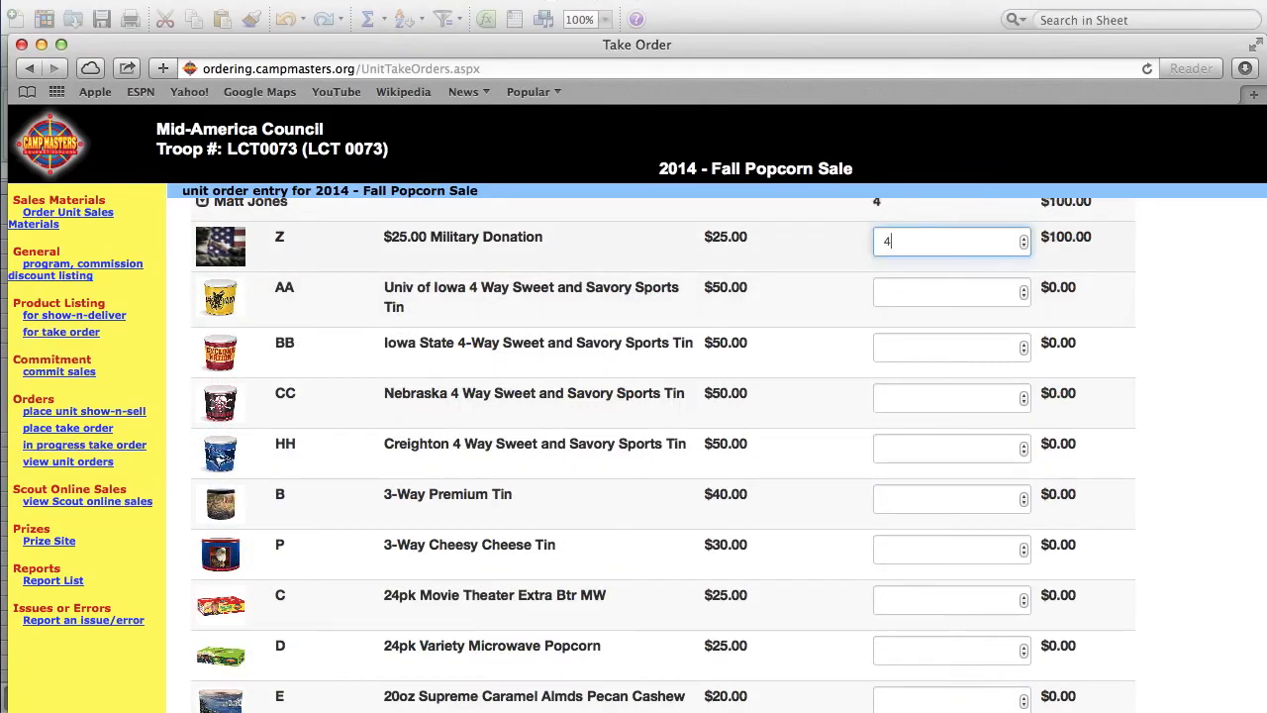
{"action": "type", "text": "0"}
{"action": "key", "text": "Tab"}
{"action": "type", "text": "17"}
{"action": "key", "text": "Tab"}
{"action": "type", "text": "15"}
{"action": "key", "text": "Tab"}
{"action": "type", "text": "13"}
{"action": "key", "text": "Tab"}
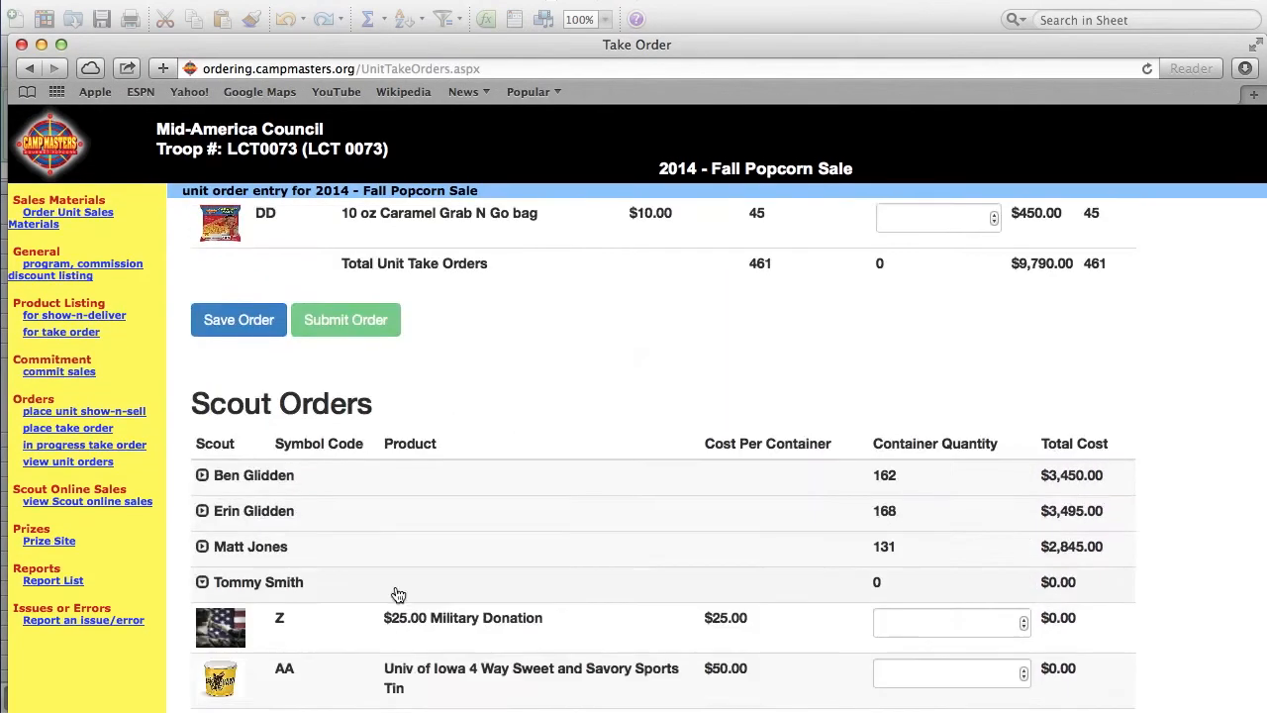
{"action": "type", "text": "5"}
{"action": "key", "text": "Tab"}
{"action": "type", "text": "3"}
{"action": "key", "text": "Tab"}
{"action": "type", "text": "3"}
{"action": "key", "text": "Tab"}
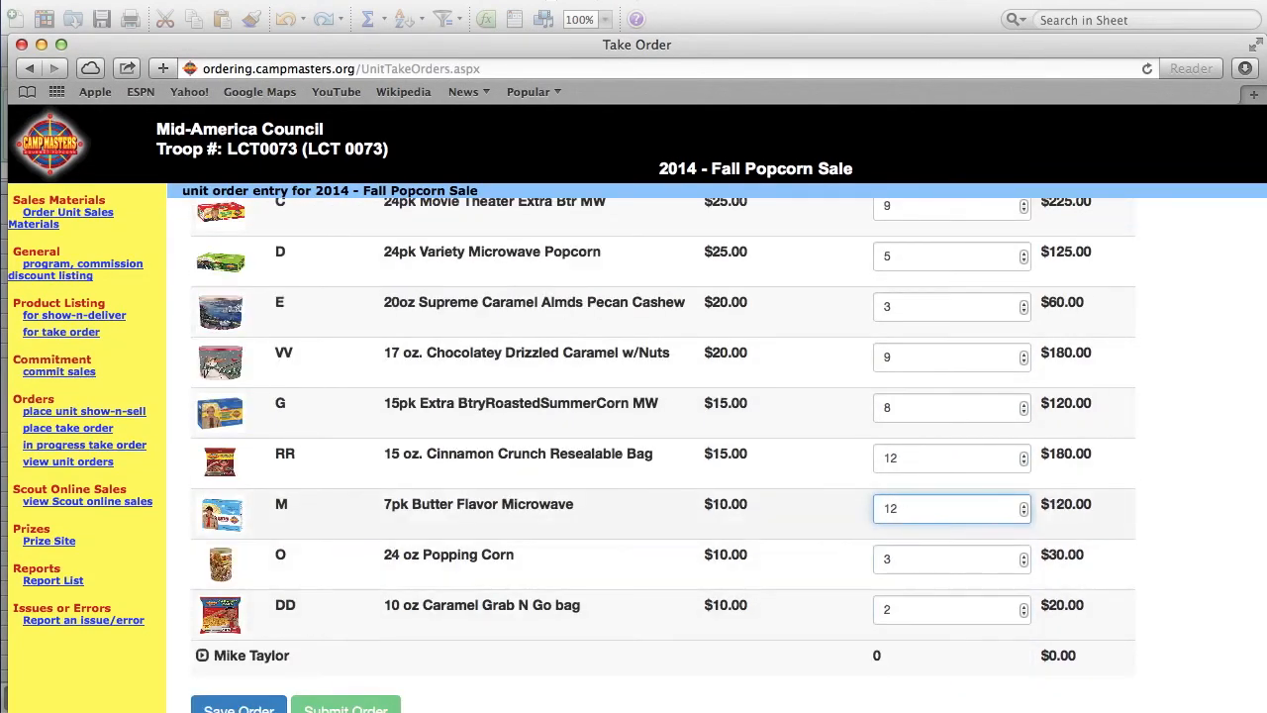
{"action": "left_click", "coordinate": [904, 391]}
{"action": "type", "text": "9"}
{"action": "key", "text": "BackSpace"}
{"action": "type", "text": "3"}
{"action": "left_click", "coordinate": [904, 412]}
{"action": "type", "text": "5"}
{"action": "left_click", "coordinate": [930, 362]}
{"action": "type", "text": "9"}
- Expand the next scout's rows and compare against the Excel tally totaling $13,250
{"action": "left_click", "coordinate": [202, 580]}
{"action": "scroll", "coordinate": [901, 700], "scroll_direction": "down", "scroll_amount": 8}
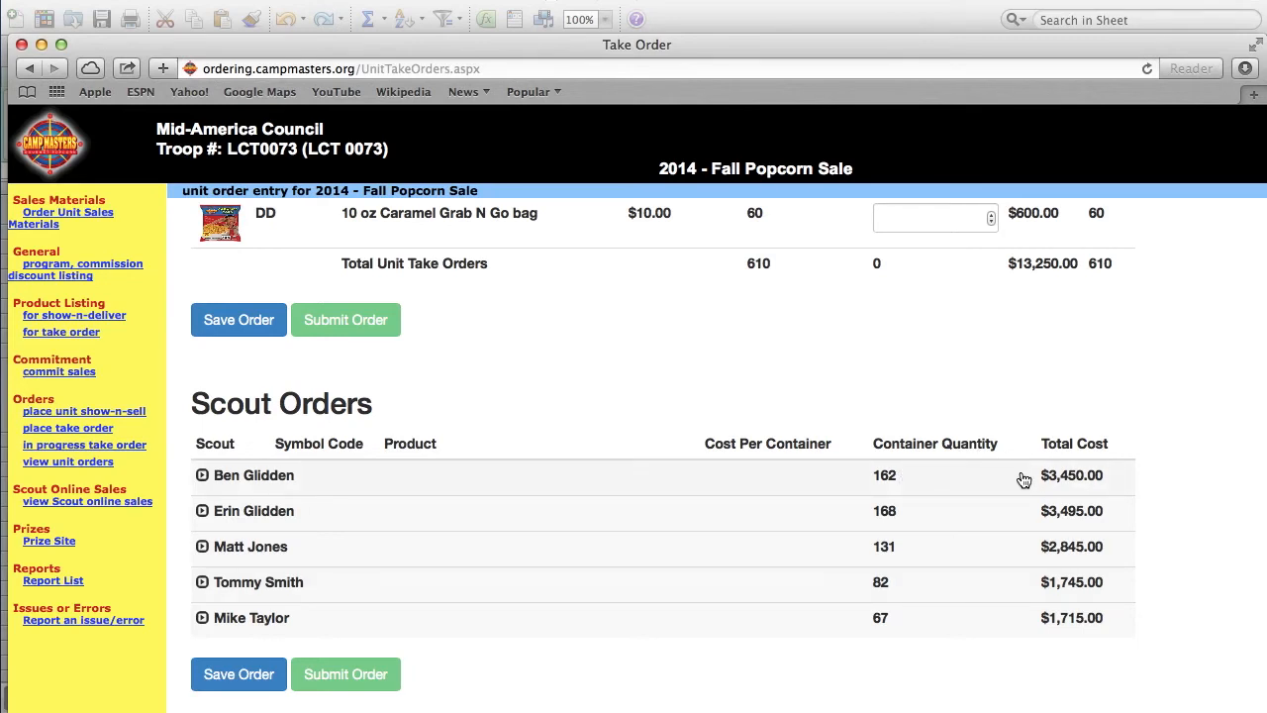
{"action": "left_click", "coordinate": [741, 4]}
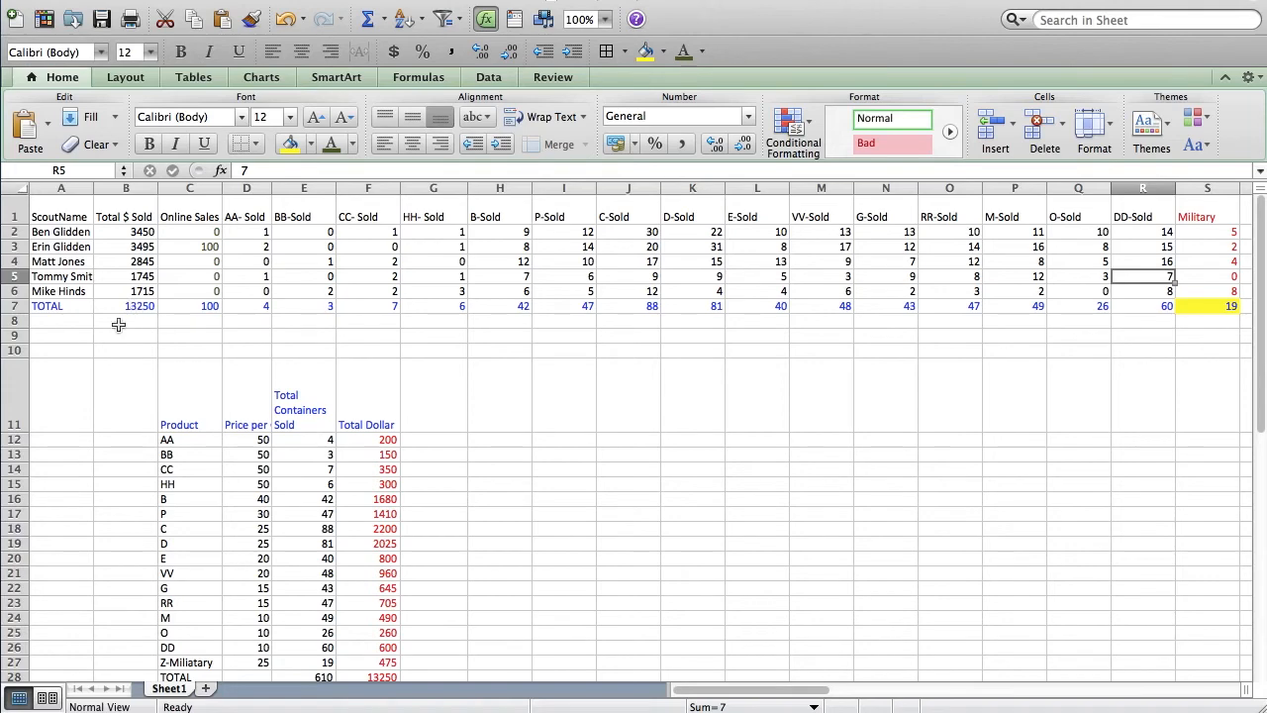
- Confirm the Excel tally totals of 610 containers and $13,250, then return to the top of the Take Order page
{"action": "scroll", "coordinate": [283, 473], "scroll_direction": "down", "scroll_amount": 3}
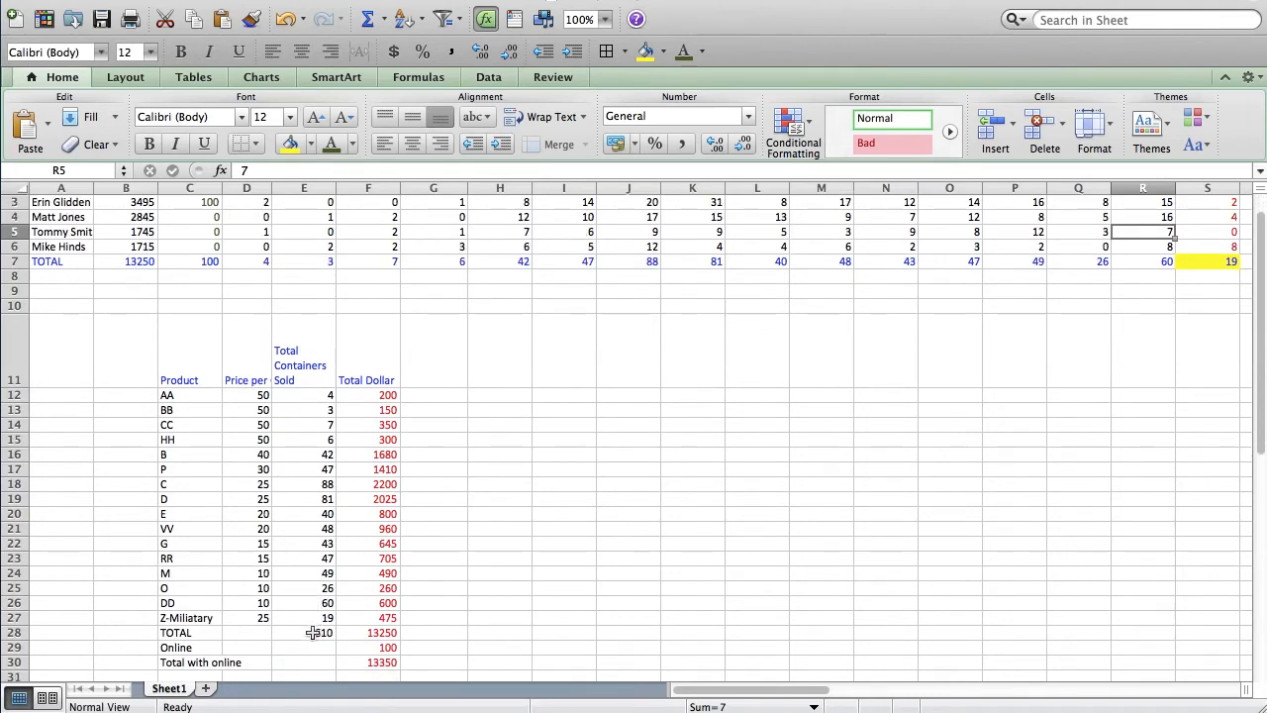
{"action": "left_click", "coordinate": [386, 711]}
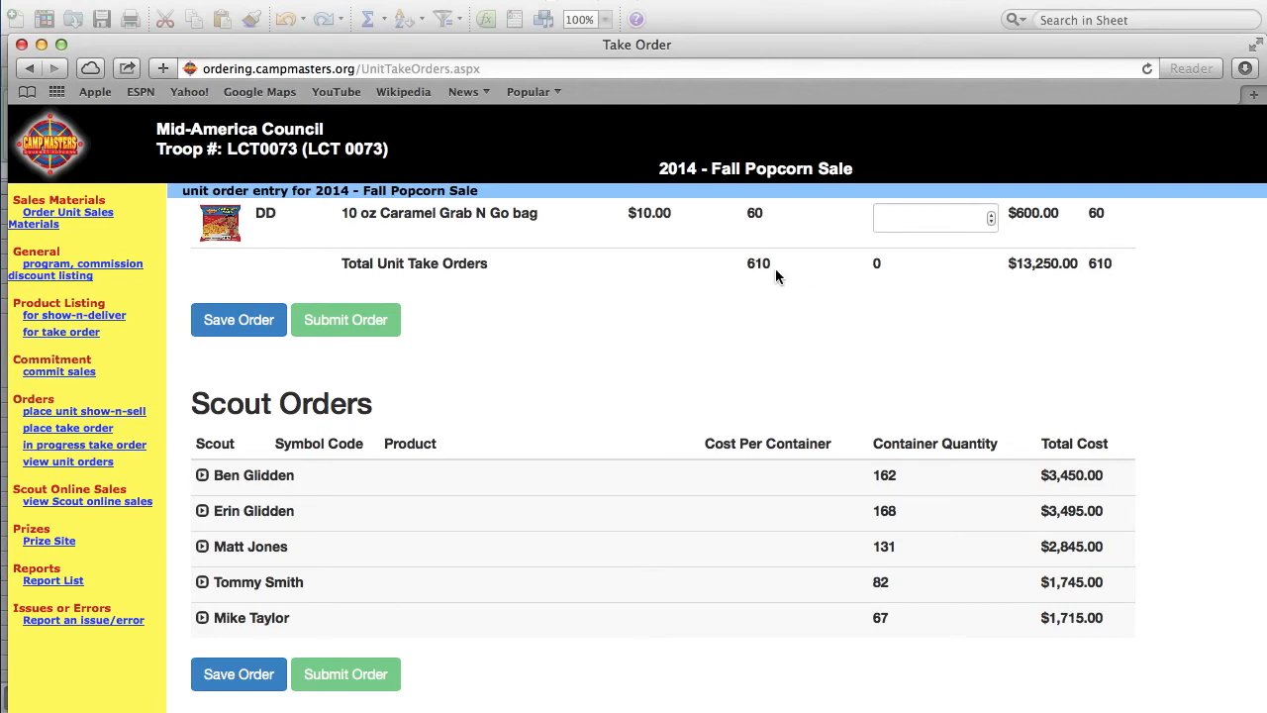
{"action": "scroll", "coordinate": [570, 372], "scroll_direction": "up", "scroll_amount": 10}
{"action": "scroll", "coordinate": [570, 372], "scroll_direction": "up", "scroll_amount": 4}
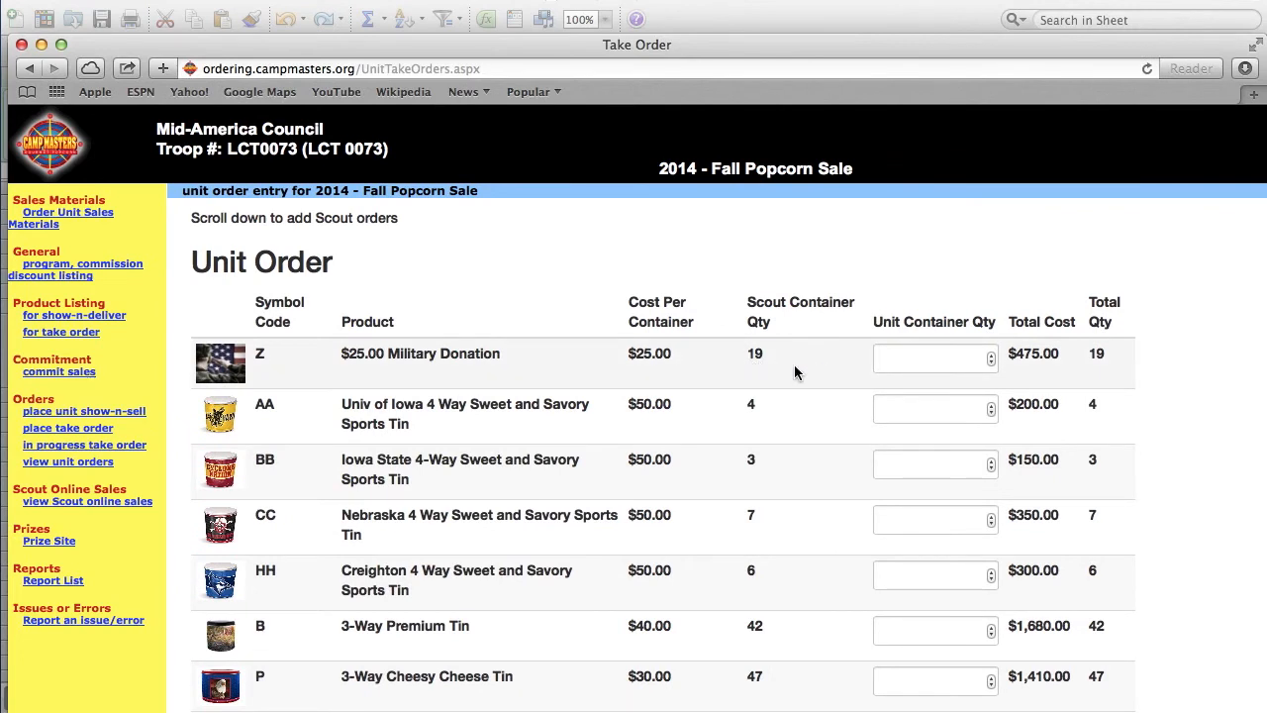
{"action": "left_click", "coordinate": [993, 355]}
{"action": "left_click", "coordinate": [993, 363]}
{"action": "scroll", "coordinate": [826, 392], "scroll_direction": "down", "scroll_amount": 10}
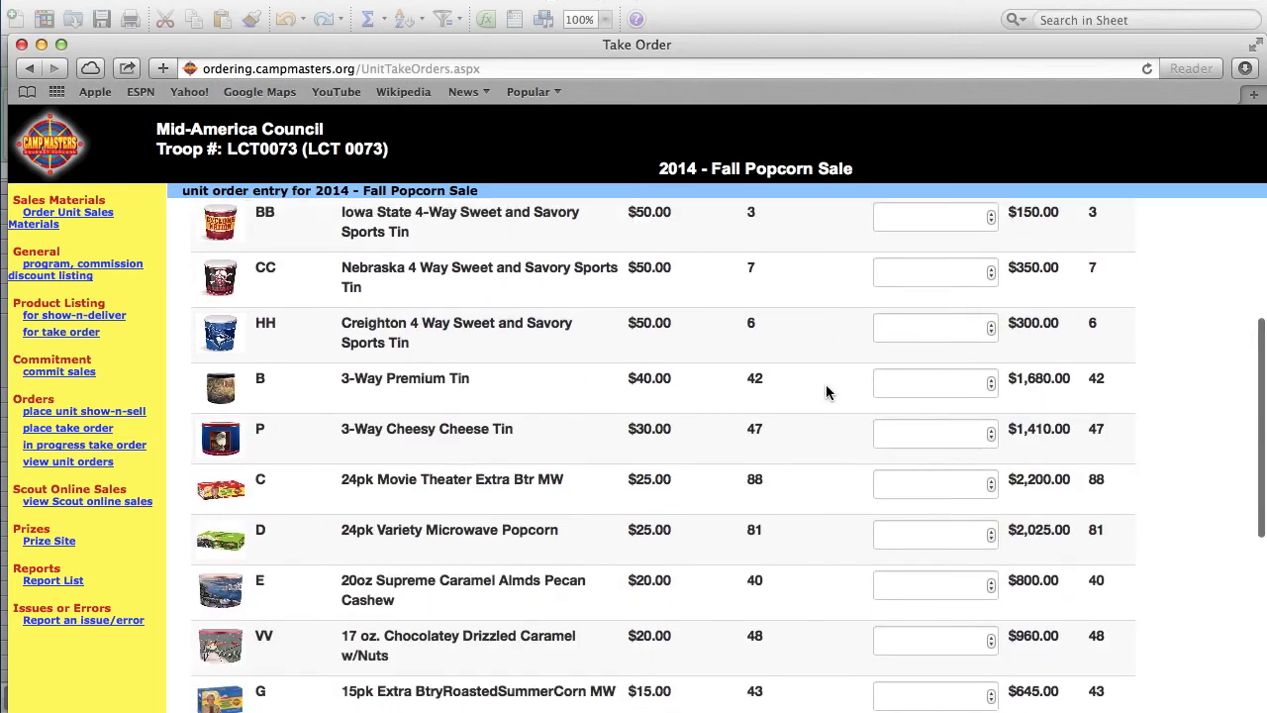
{"action": "scroll", "coordinate": [826, 392], "scroll_direction": "down", "scroll_amount": 2}
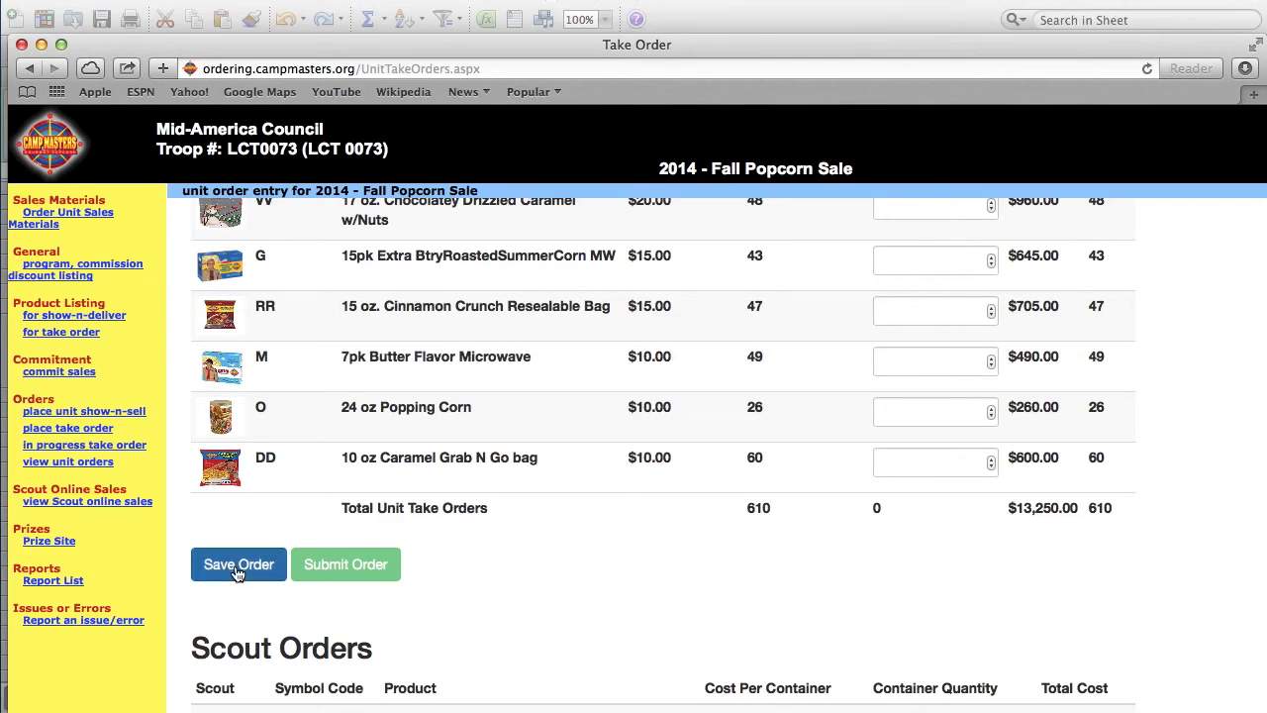
{"action": "scroll", "coordinate": [330, 564], "scroll_direction": "down", "scroll_amount": 5}
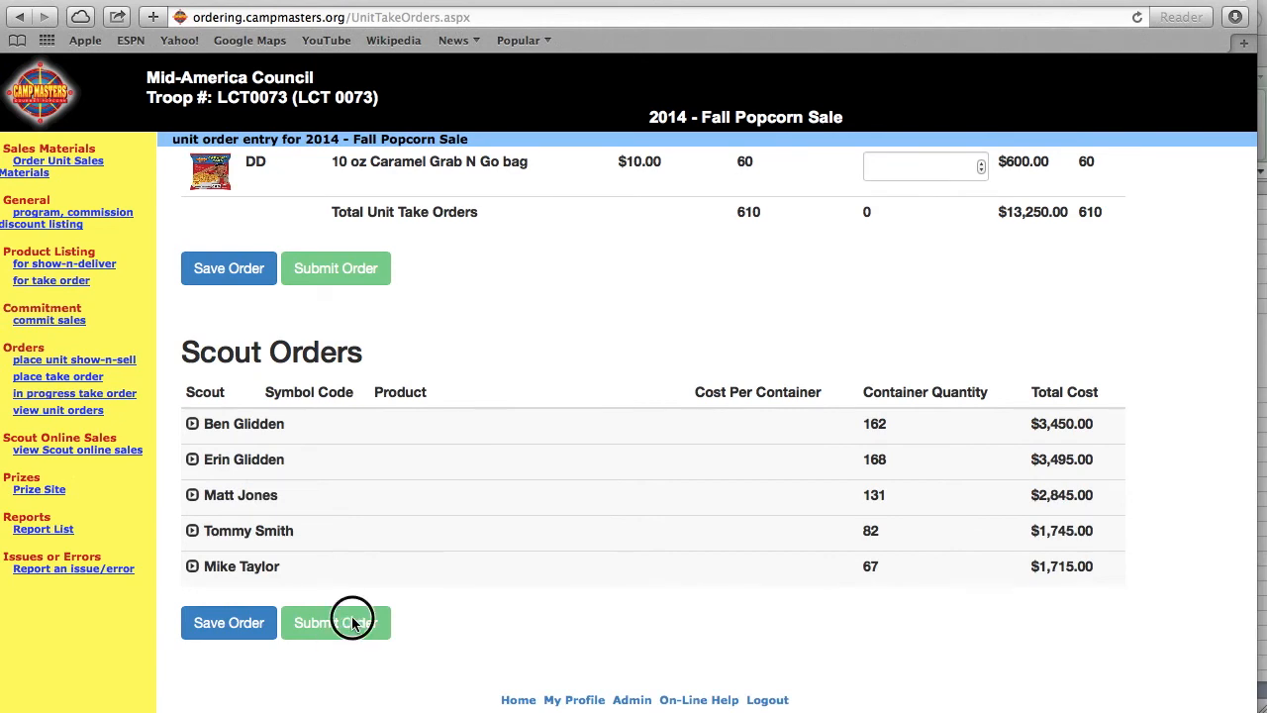
- Go to the Prize Site from the sidebar
{"action": "left_click", "coordinate": [39, 489]}
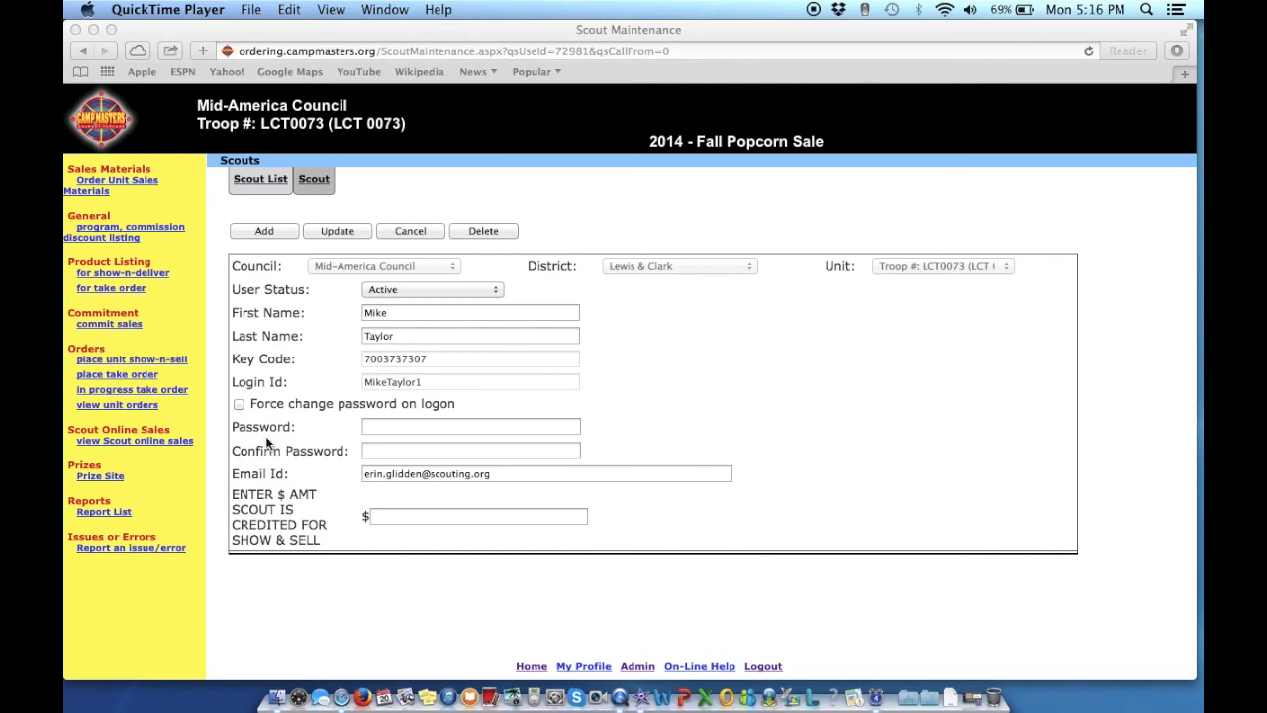
- Try to update the scout's record, and submit the error report when it fails
{"action": "left_click", "coordinate": [342, 232]}
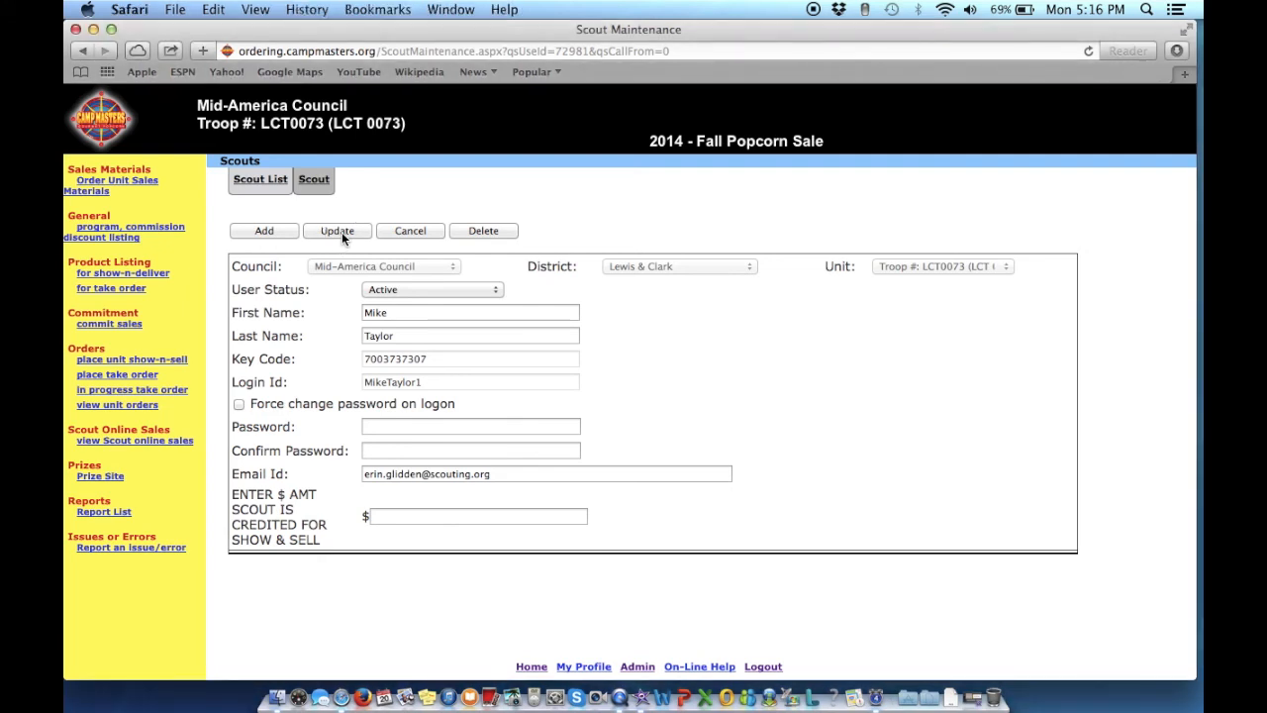
{"action": "left_click", "coordinate": [340, 232]}
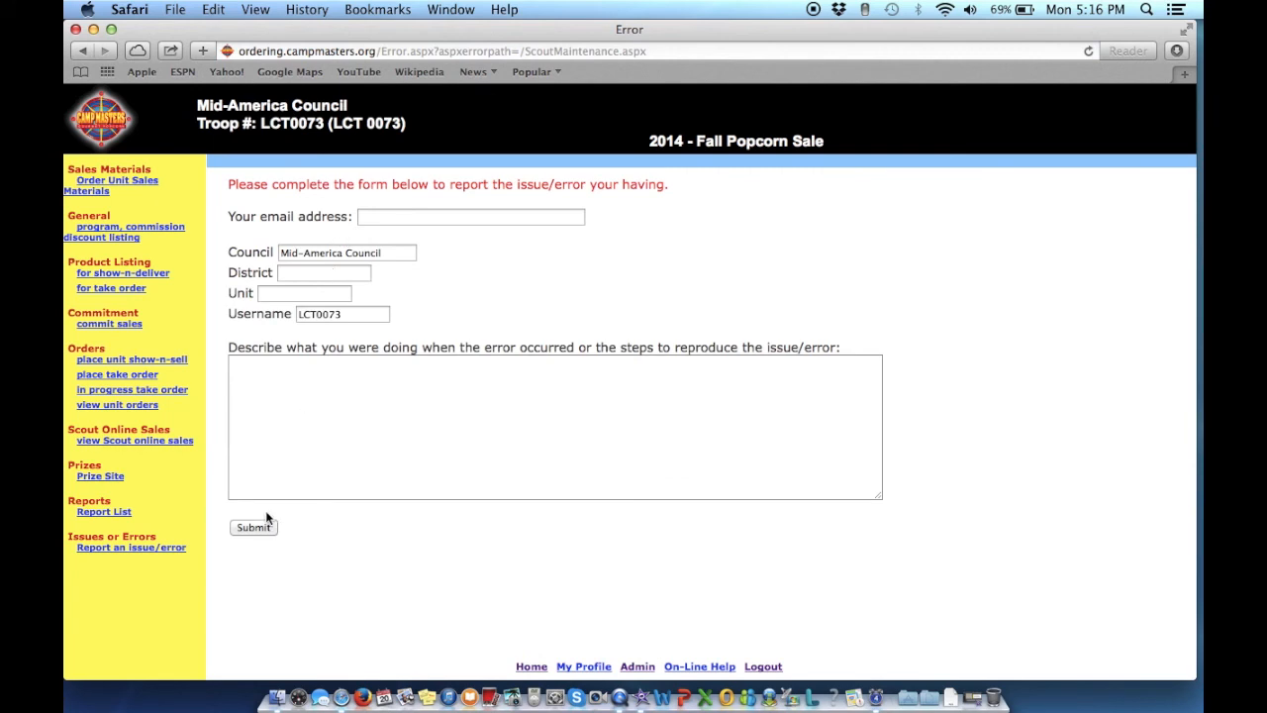
{"action": "left_click", "coordinate": [257, 529]}
- Reopen the scout from Admin > Scouts and save the update successfully
{"action": "left_click", "coordinate": [639, 670]}
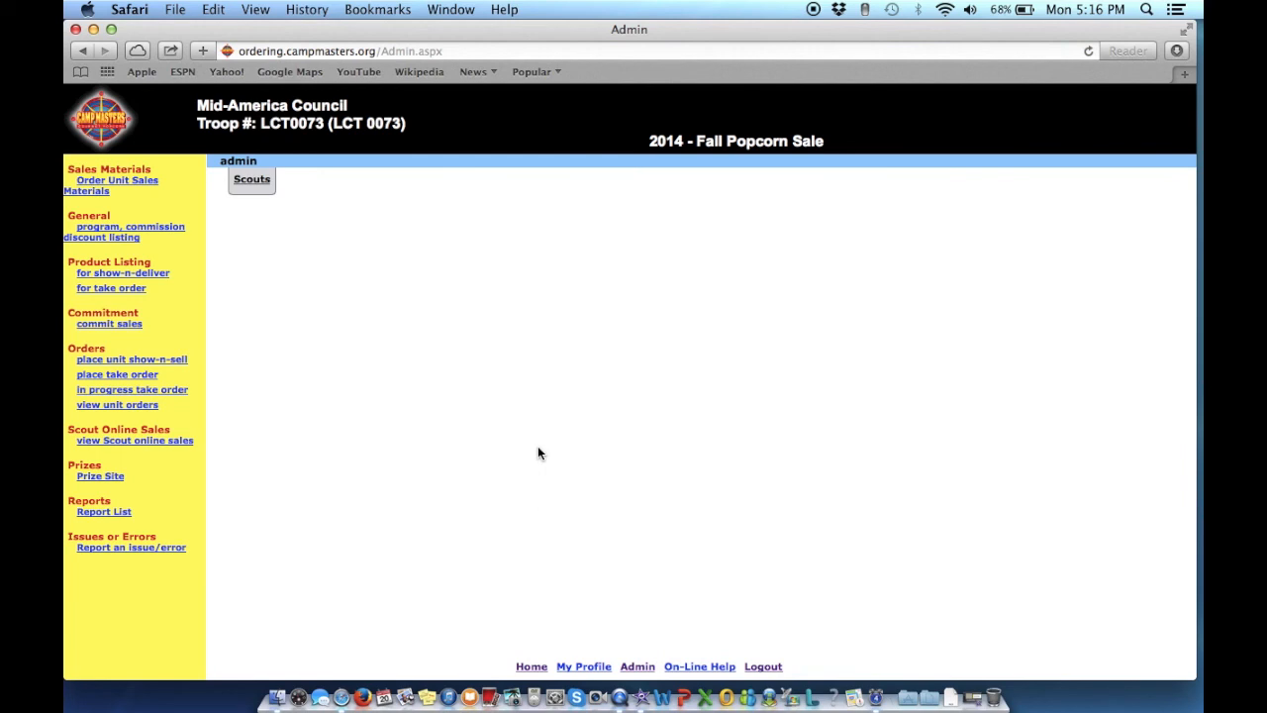
{"action": "left_click", "coordinate": [254, 181]}
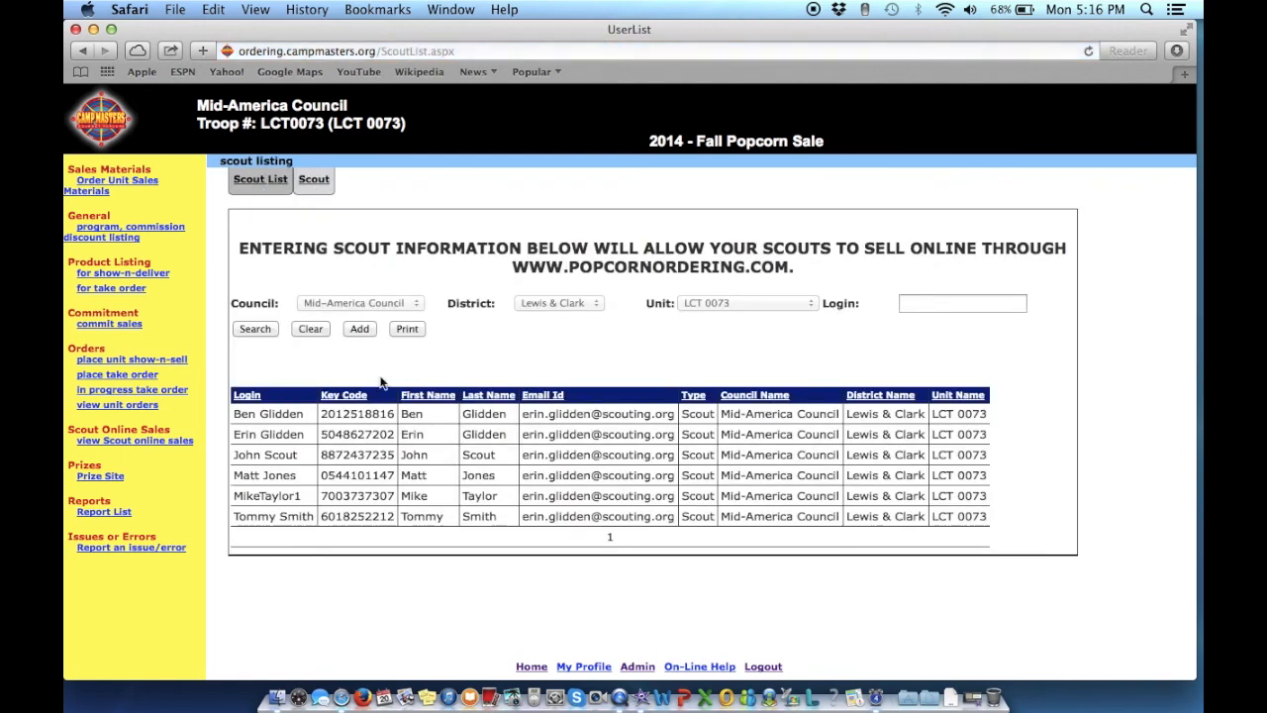
{"action": "left_click", "coordinate": [364, 494]}
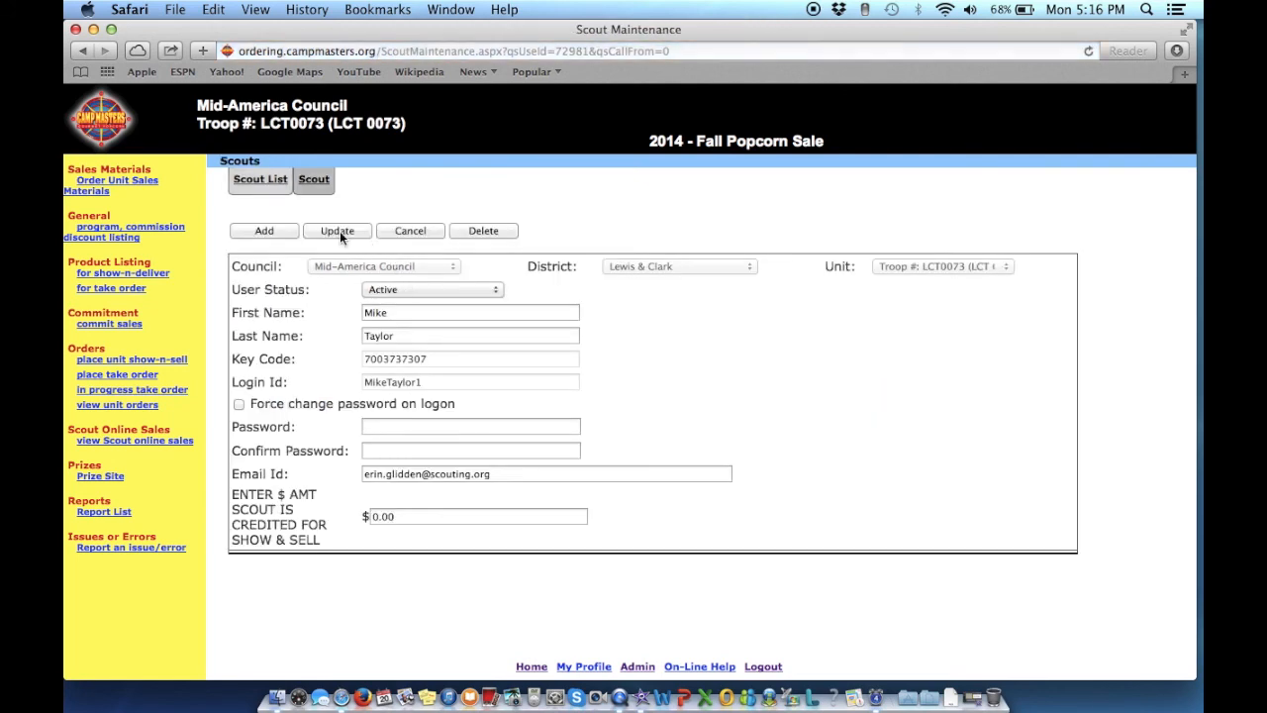
{"action": "left_click", "coordinate": [339, 231]}
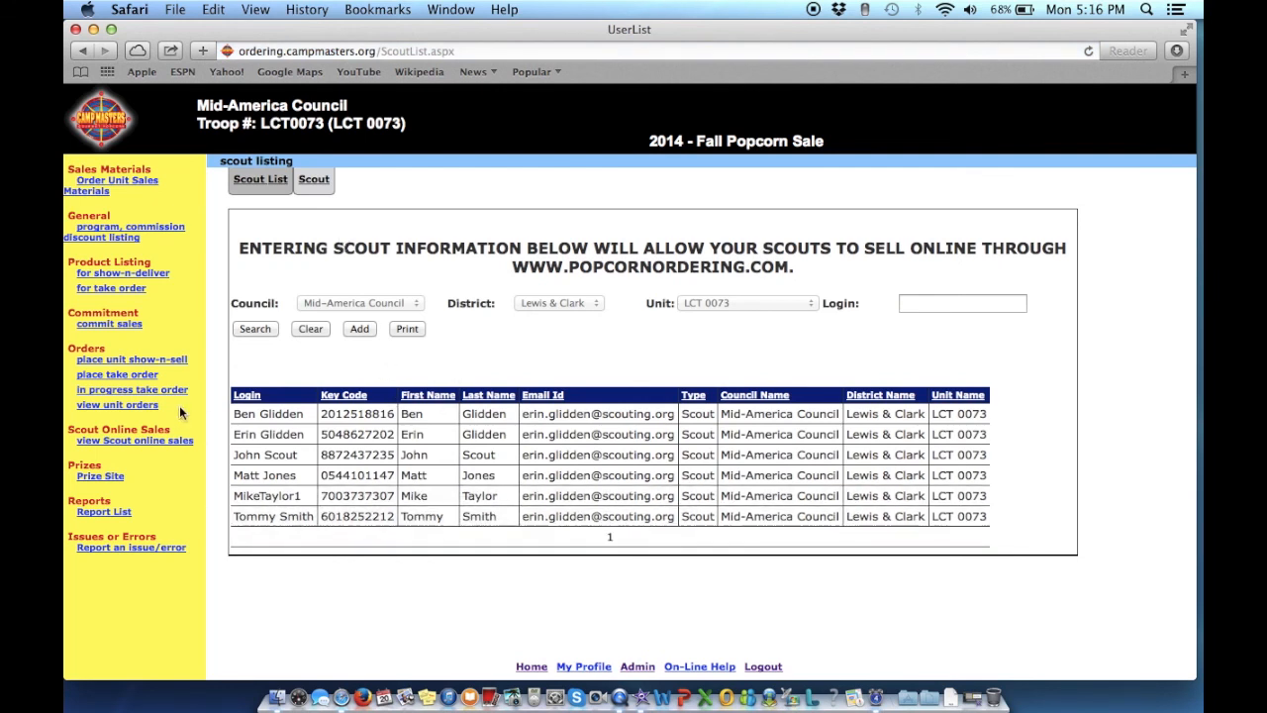
- Start a new take order, then cancel at the 'order already exists' notice to keep the existing one
{"action": "left_click", "coordinate": [130, 376]}
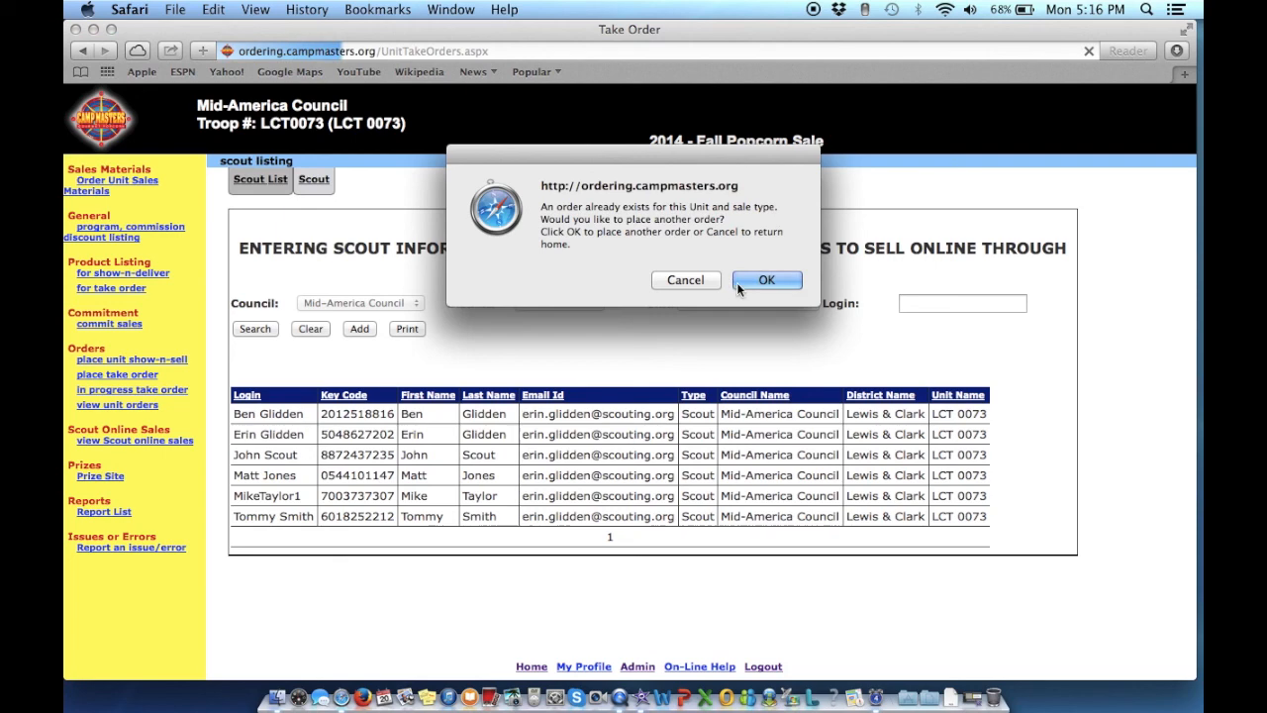
{"action": "left_click", "coordinate": [687, 280]}
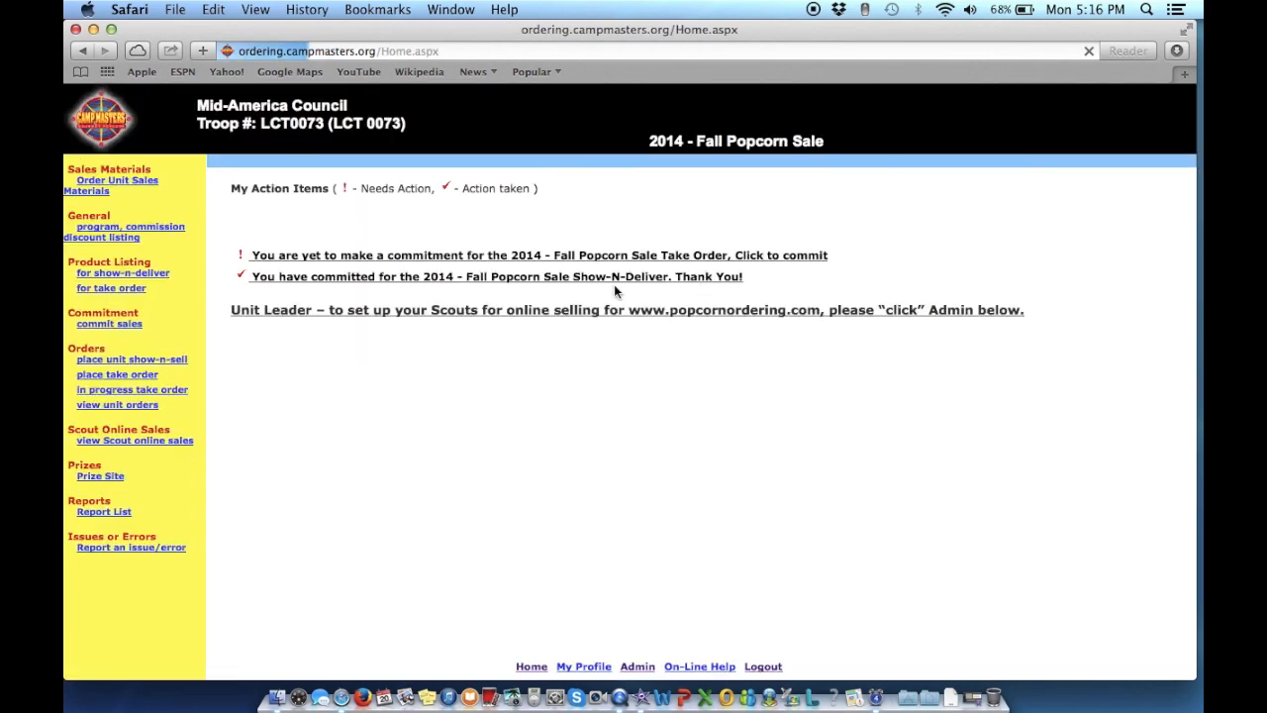